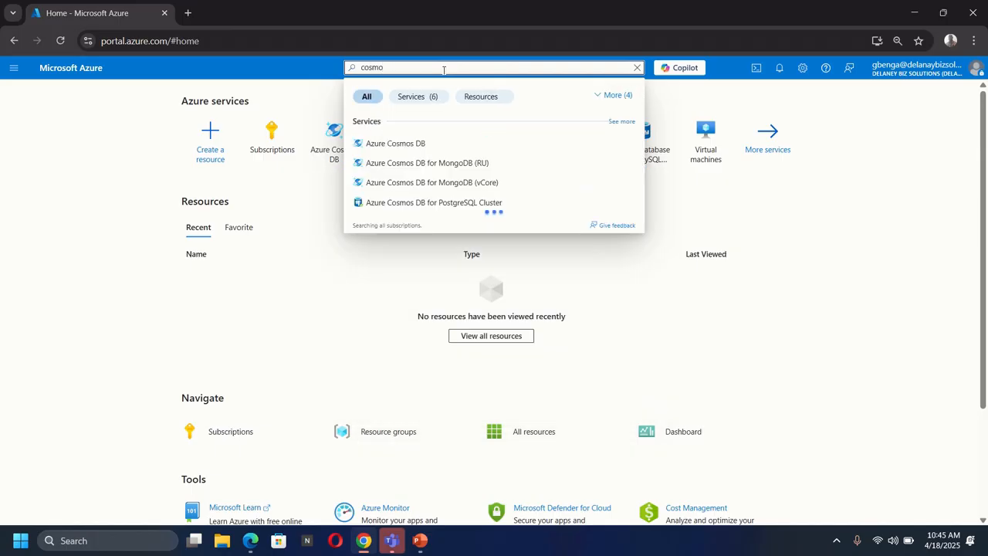
Start creating an Azure Cosmos DB for NoSQL account with the Development / Testing workload type.
{"action": "left_click", "coordinate": [405, 147]}
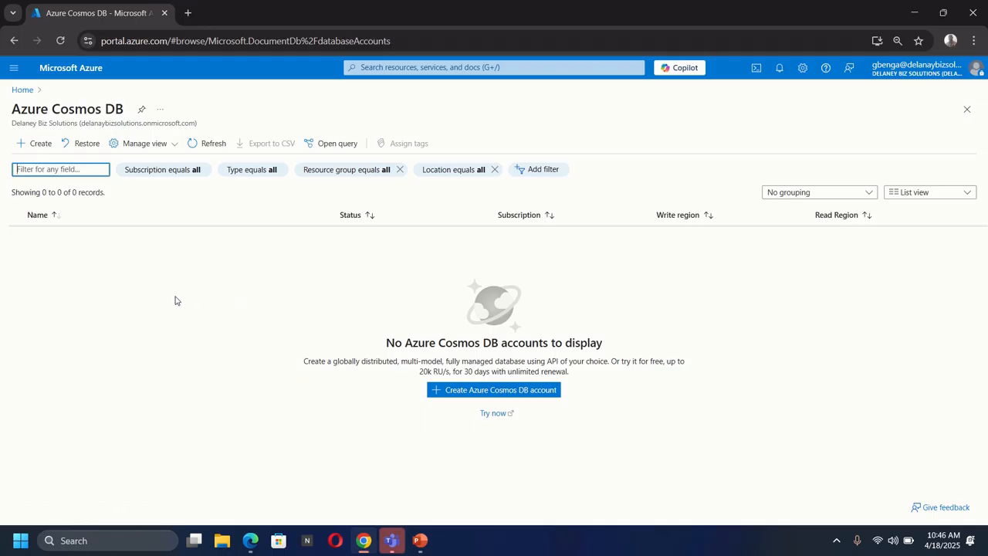
{"action": "left_click", "coordinate": [37, 144]}
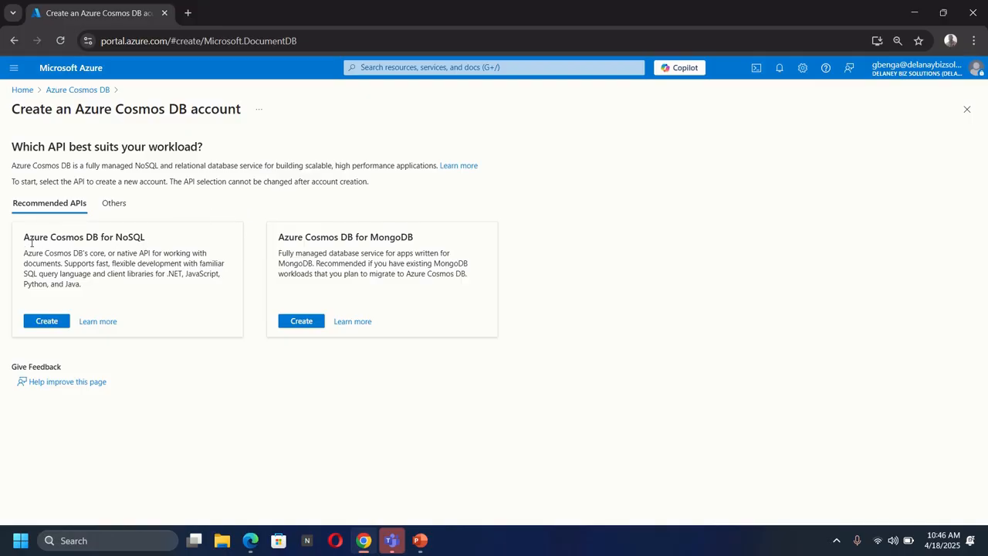
{"action": "left_click", "coordinate": [39, 320]}
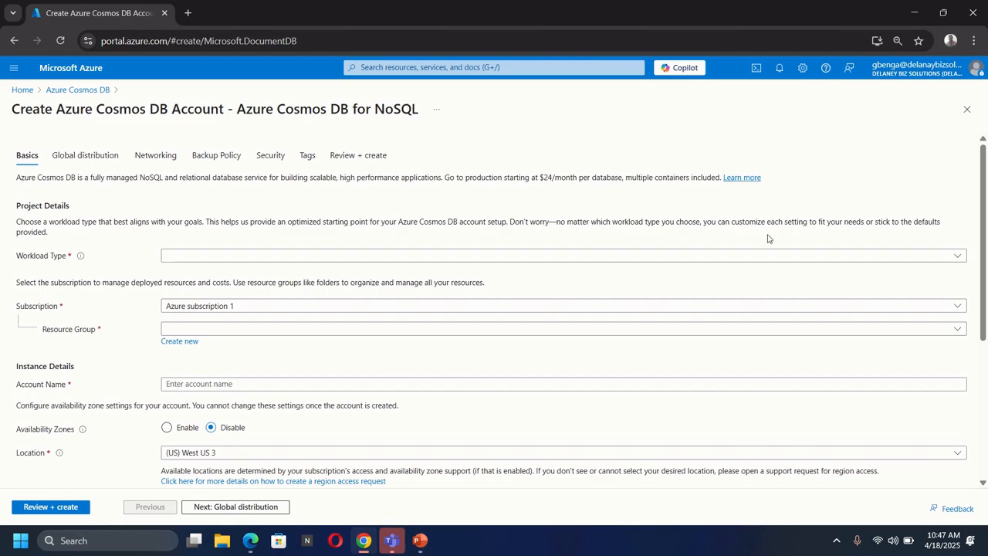
{"action": "left_click", "coordinate": [957, 256]}
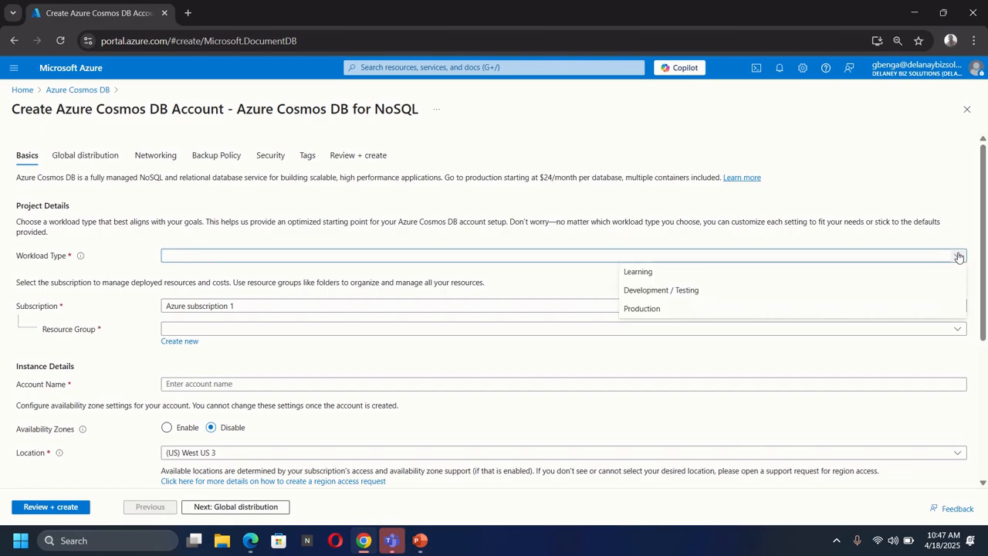
{"action": "left_click", "coordinate": [657, 291]}
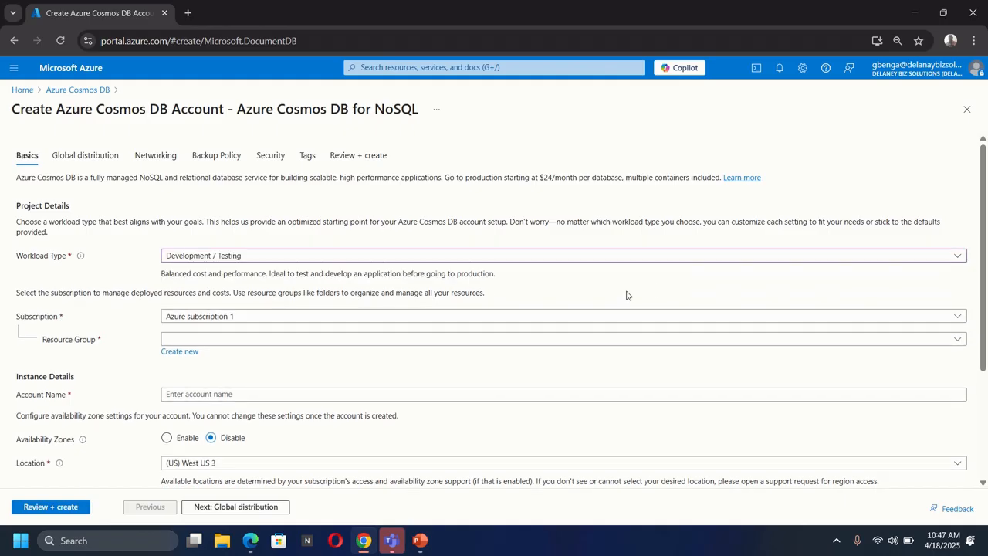
Create a new resource group named RG1 for the Cosmos DB account.
{"action": "scroll", "coordinate": [302, 309], "scroll_direction": "down", "scroll_amount": 1}
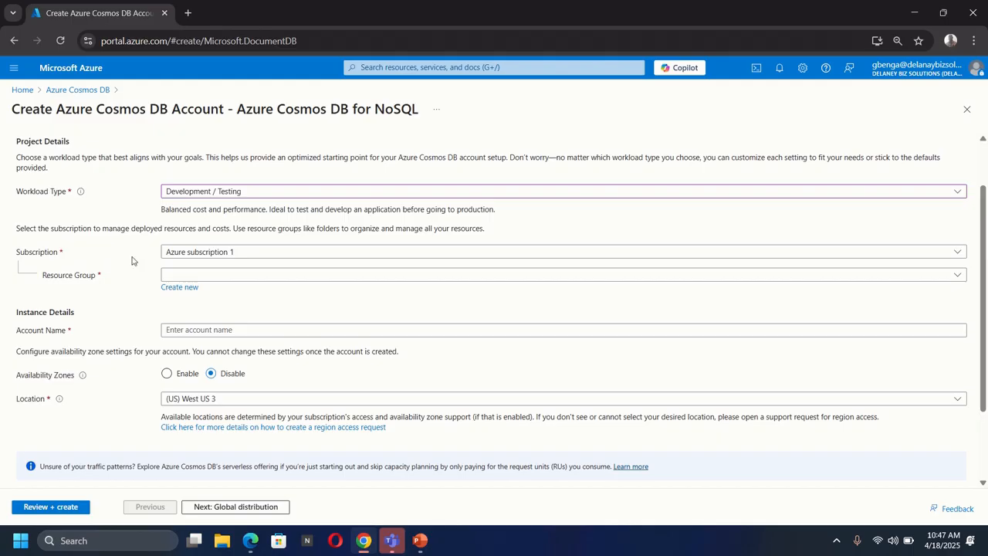
{"action": "left_click", "coordinate": [178, 288]}
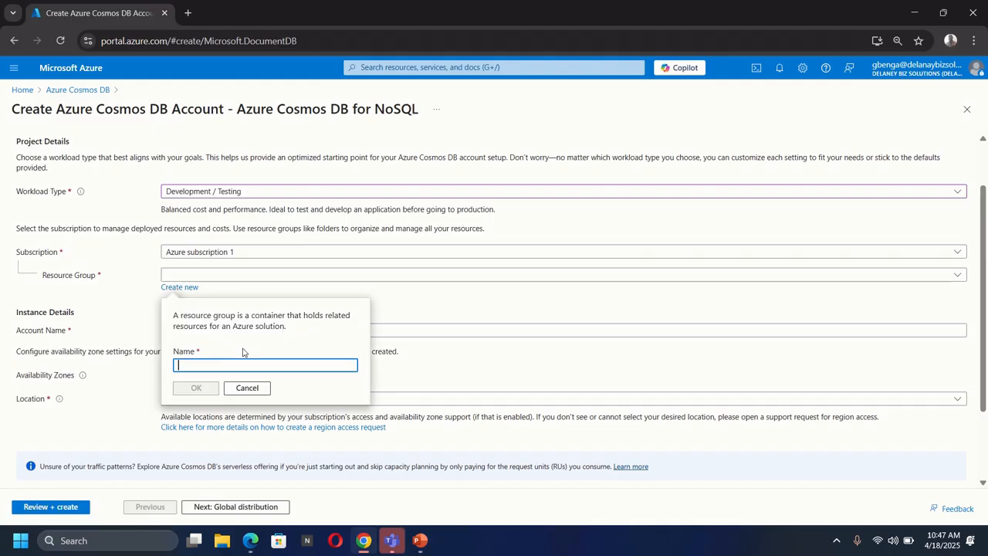
{"action": "type", "text": "RG"}
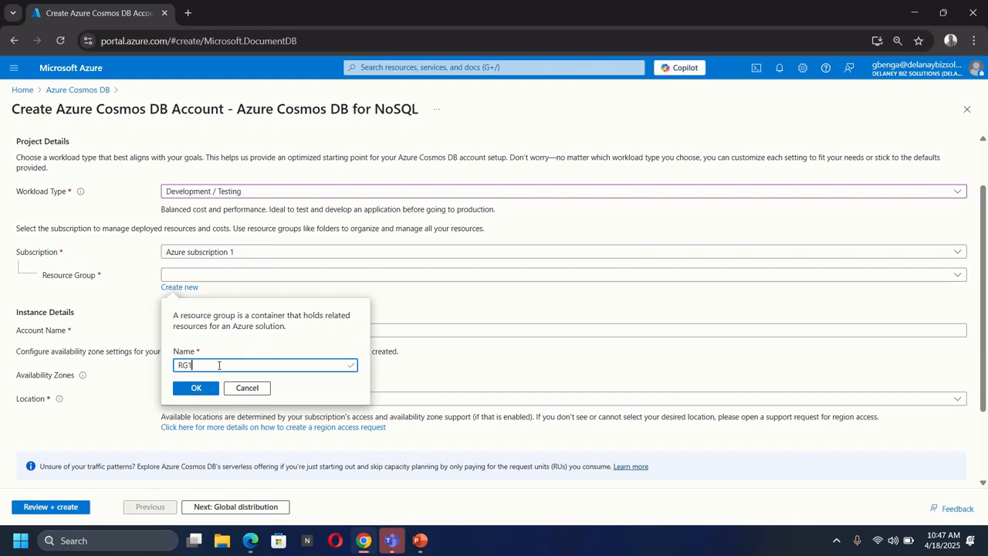
{"action": "type", "text": "1"}
{"action": "left_click", "coordinate": [196, 388]}
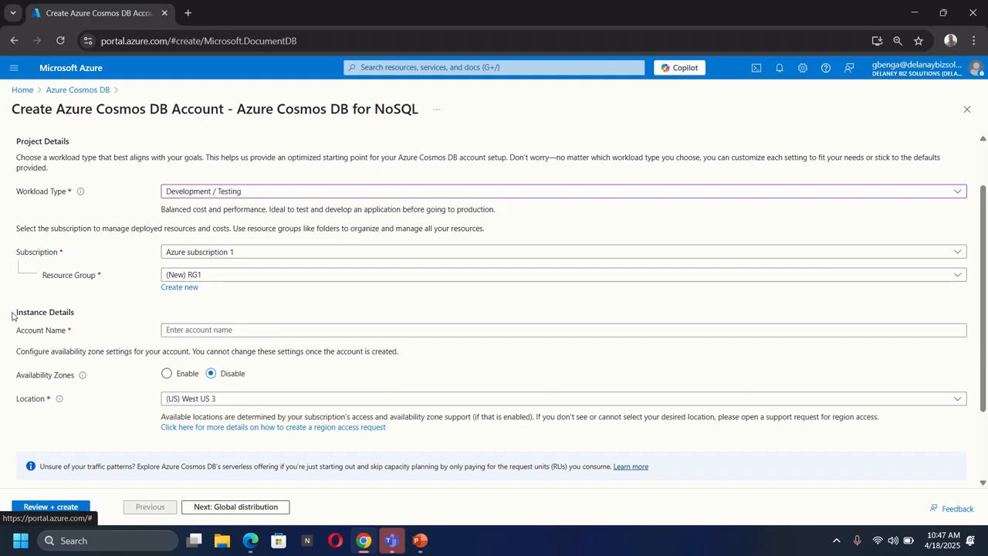
Set the Cosmos DB account name to delaneymysql.
{"action": "scroll", "coordinate": [106, 313], "scroll_direction": "down", "scroll_amount": 1}
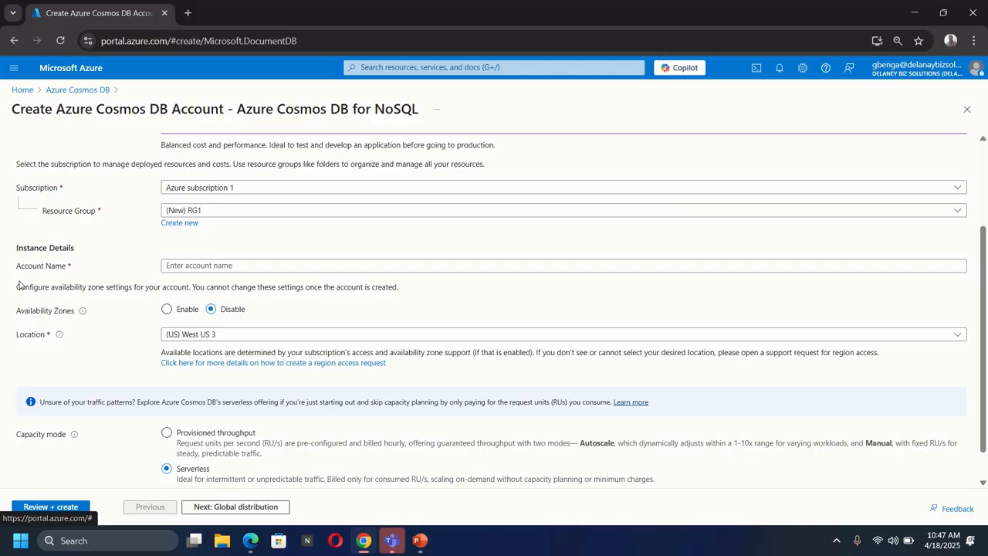
{"action": "left_click", "coordinate": [236, 266]}
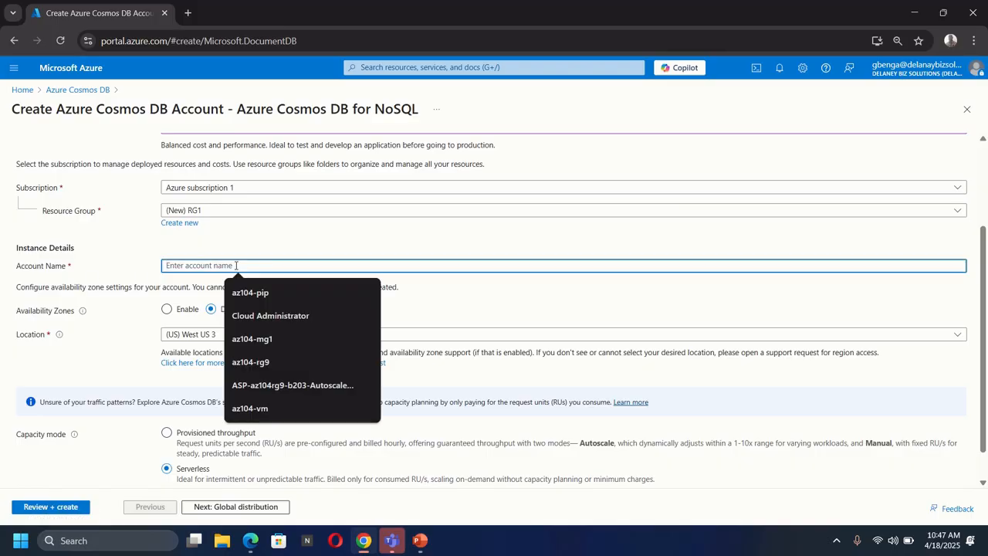
{"action": "type", "text": "del"}
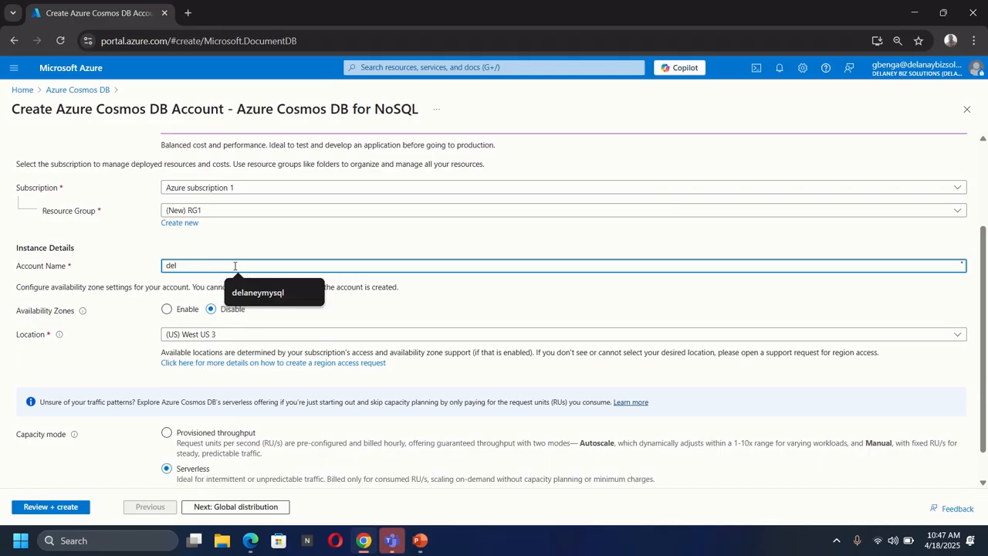
{"action": "left_click", "coordinate": [261, 293]}
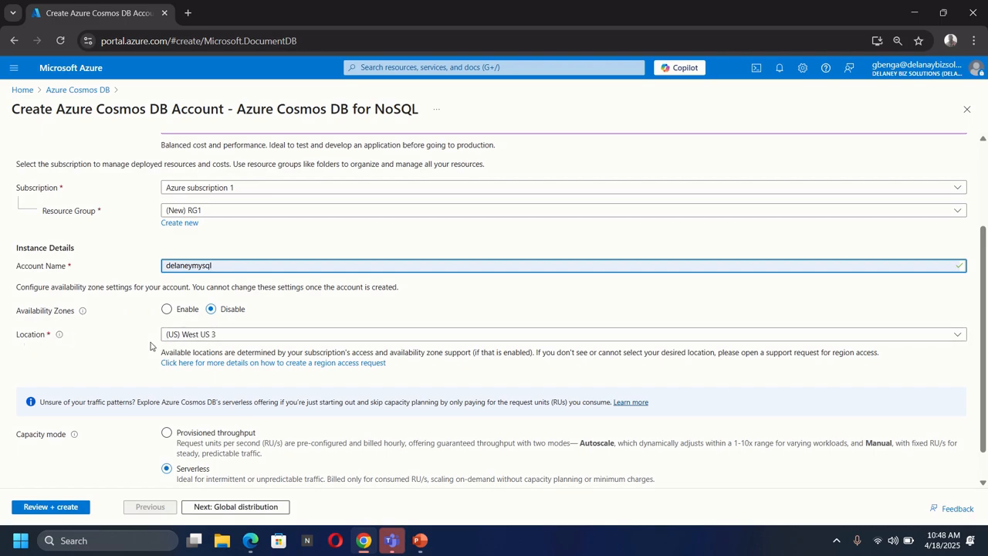
Set the capacity mode to Provisioned throughput and turn off the limit on total account throughput.
{"action": "scroll", "coordinate": [136, 360], "scroll_direction": "down", "scroll_amount": 1}
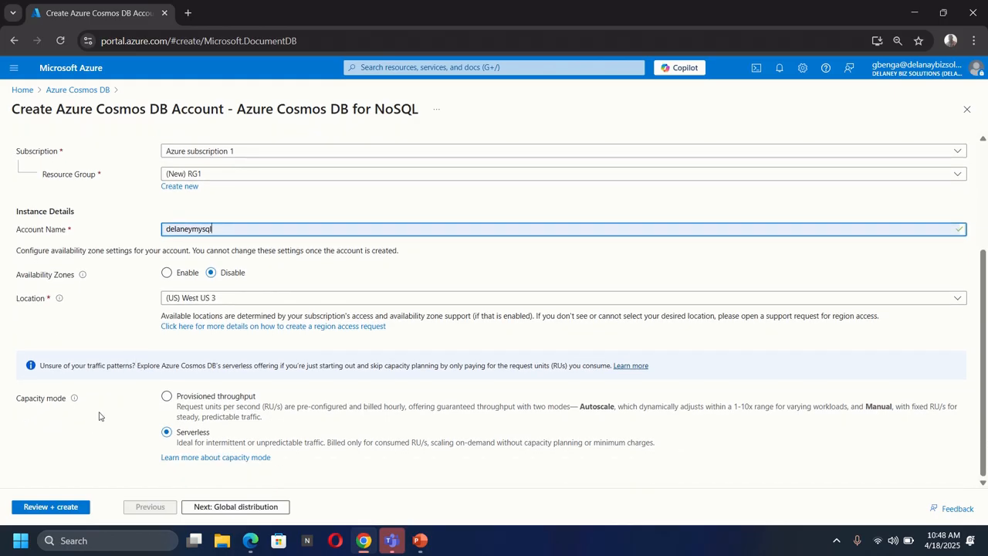
{"action": "left_click", "coordinate": [166, 397]}
{"action": "scroll", "coordinate": [138, 410], "scroll_direction": "down", "scroll_amount": 2}
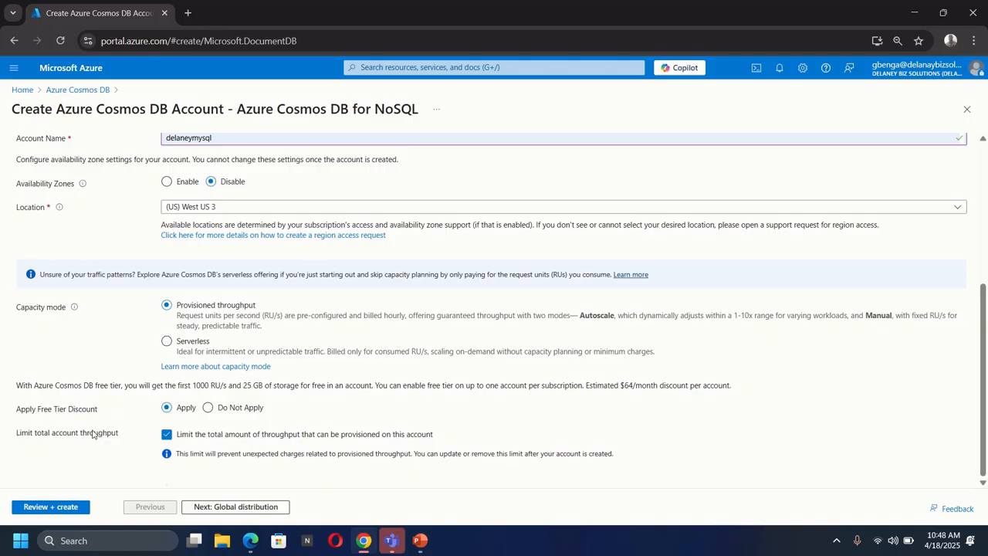
{"action": "left_click", "coordinate": [167, 436]}
Review and deploy the Cosmos DB account, and open the deployed resource with its overview refreshed.
{"action": "left_click", "coordinate": [53, 506]}
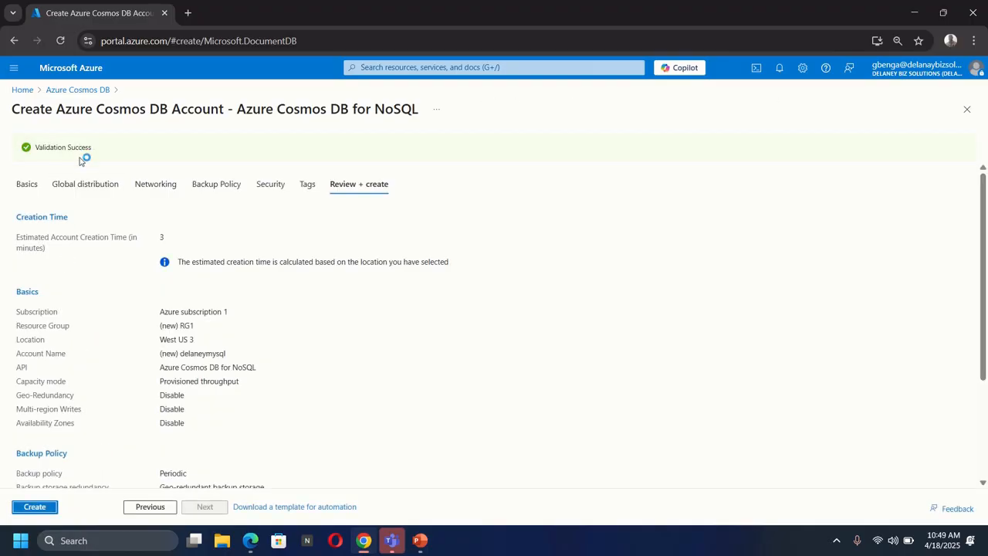
{"action": "left_click", "coordinate": [36, 509]}
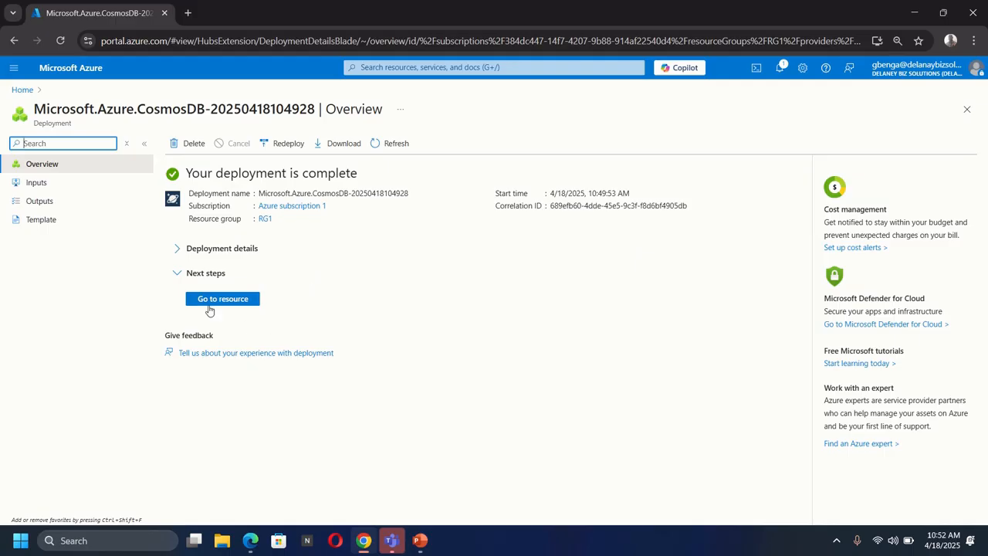
{"action": "left_click", "coordinate": [205, 299]}
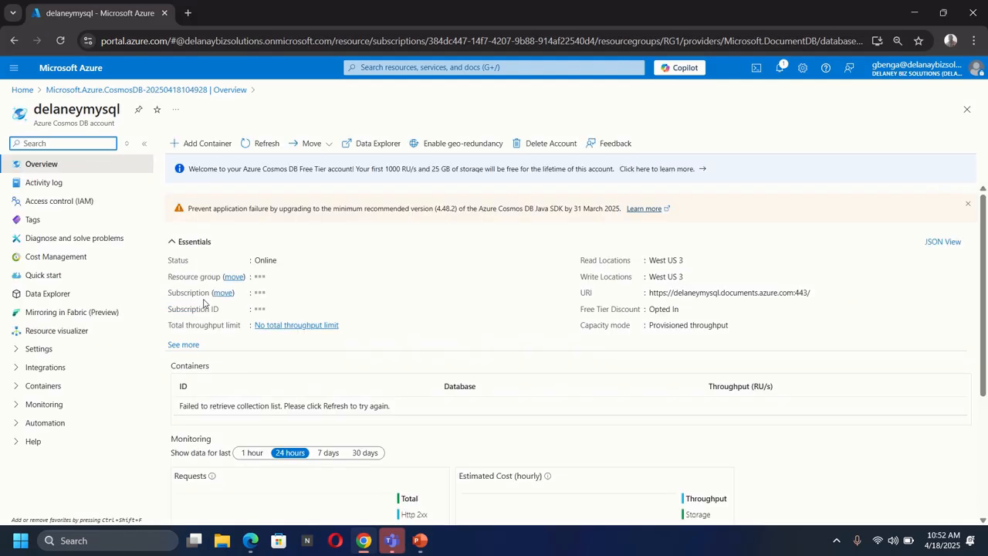
{"action": "left_click", "coordinate": [274, 149]}
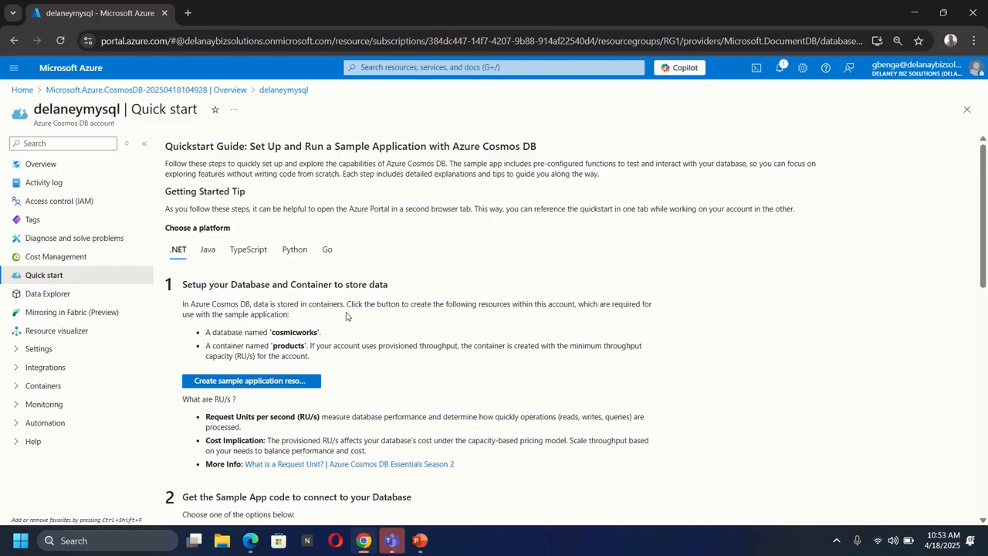
Open the account's Data Explorer and go through its welcome introduction to the end.
{"action": "left_click", "coordinate": [30, 292]}
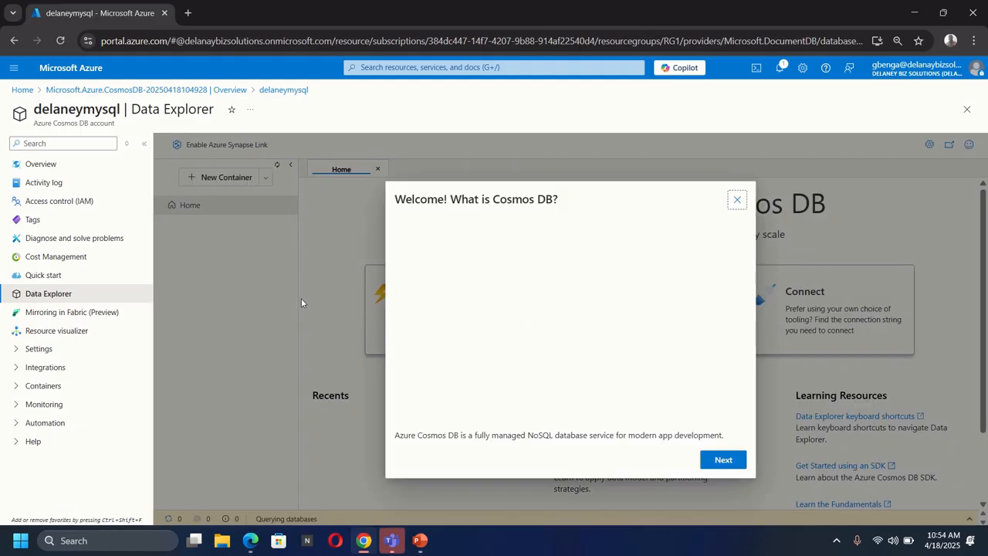
{"action": "left_click", "coordinate": [723, 461]}
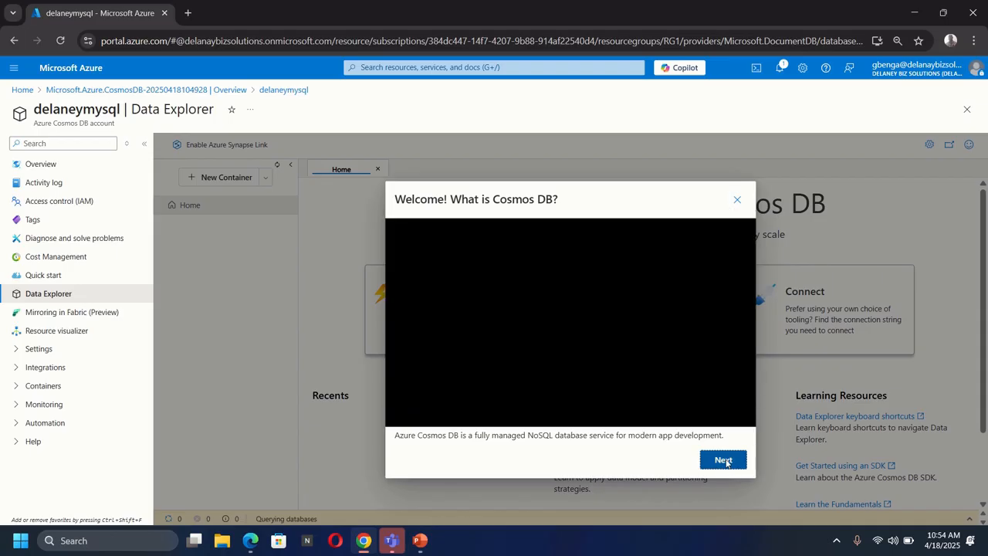
{"action": "left_click", "coordinate": [723, 358]}
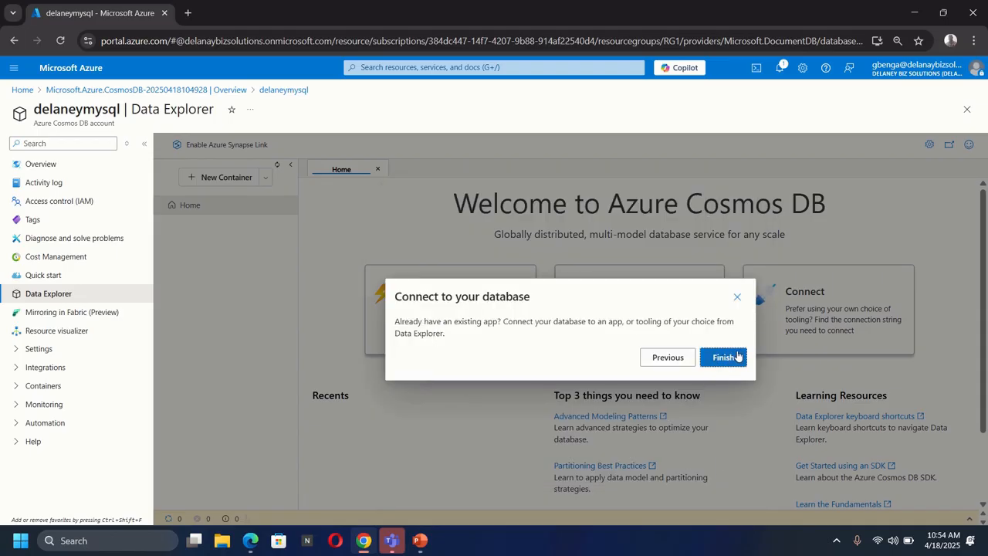
{"action": "left_click", "coordinate": [718, 432]}
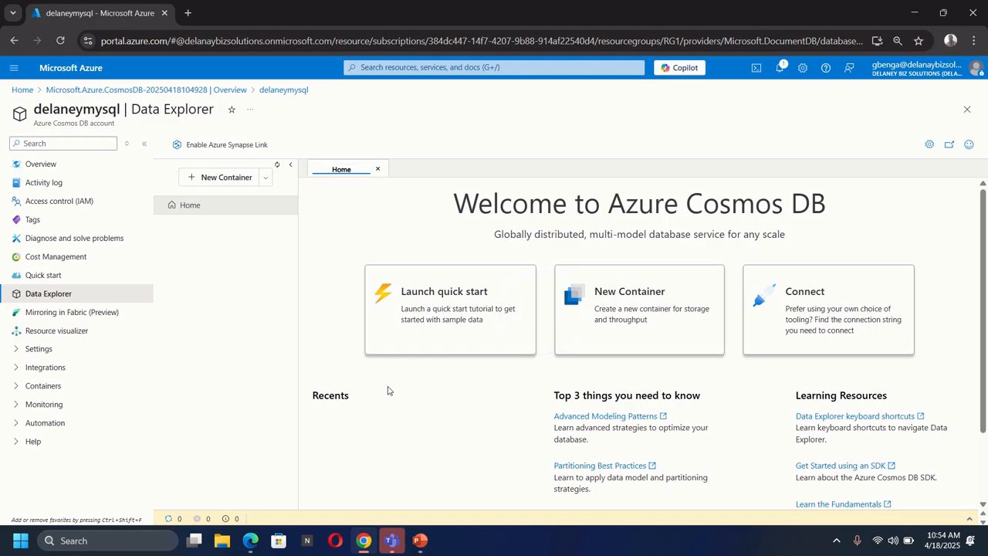
Launch the quick start without its guided tour and create SampleContainer in a new SampleDB database, keeping partition key /categoryId and autoscale at 1000 RU/s.
{"action": "left_click", "coordinate": [444, 293]}
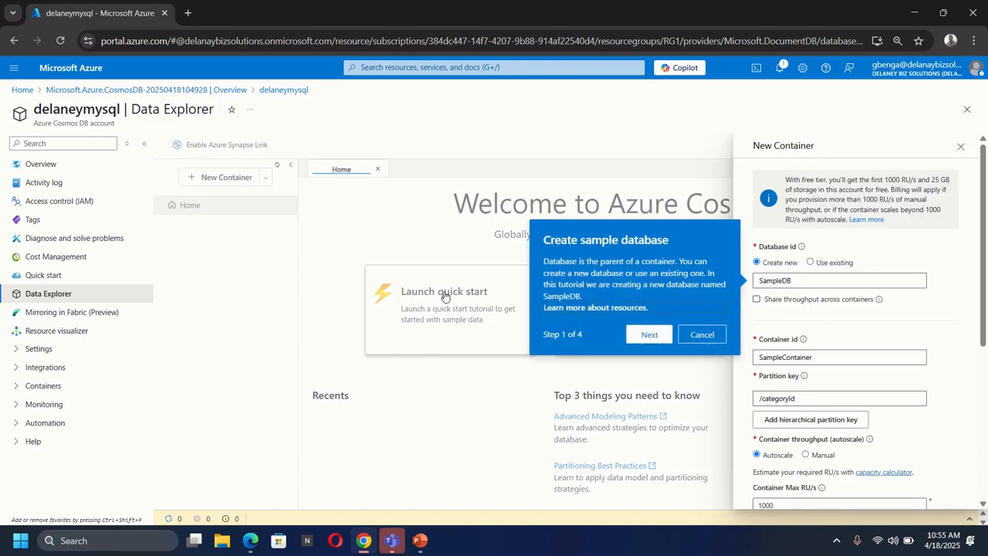
{"action": "left_click", "coordinate": [691, 337]}
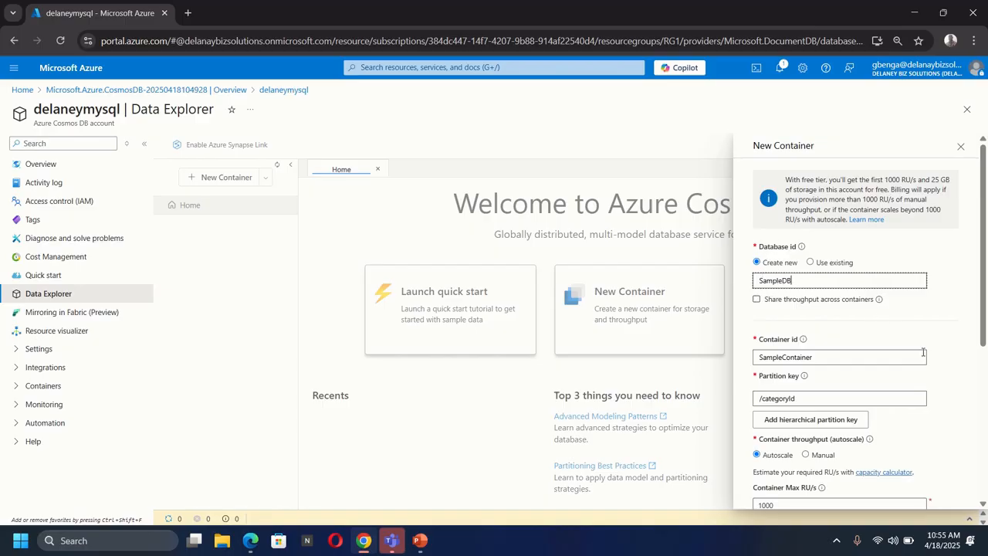
{"action": "scroll", "coordinate": [821, 317], "scroll_direction": "down", "scroll_amount": 1}
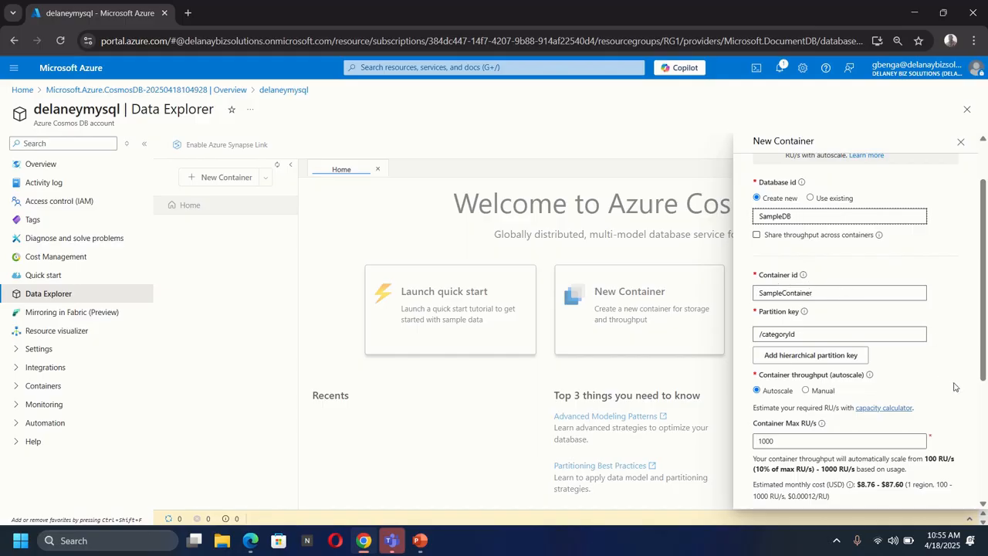
{"action": "scroll", "coordinate": [955, 384], "scroll_direction": "down", "scroll_amount": 3}
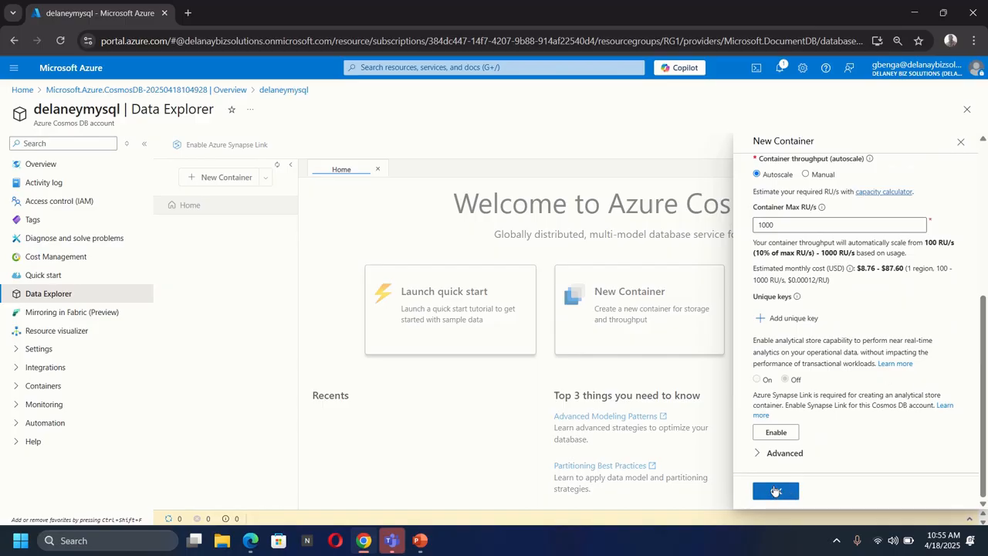
{"action": "left_click", "coordinate": [778, 492]}
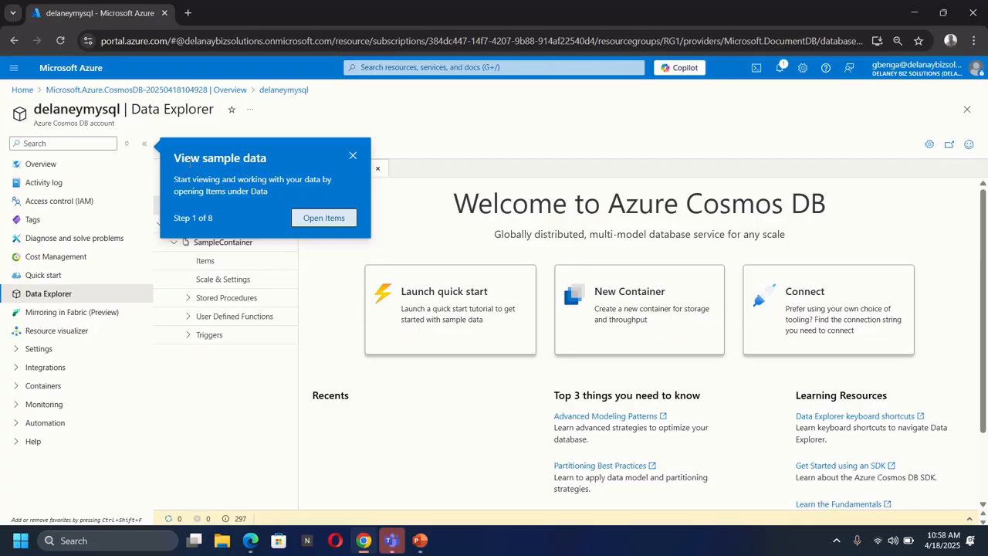
Dismiss the sample data tour and view the JSON of individual documents among SampleContainer's items.
{"action": "left_click", "coordinate": [353, 155]}
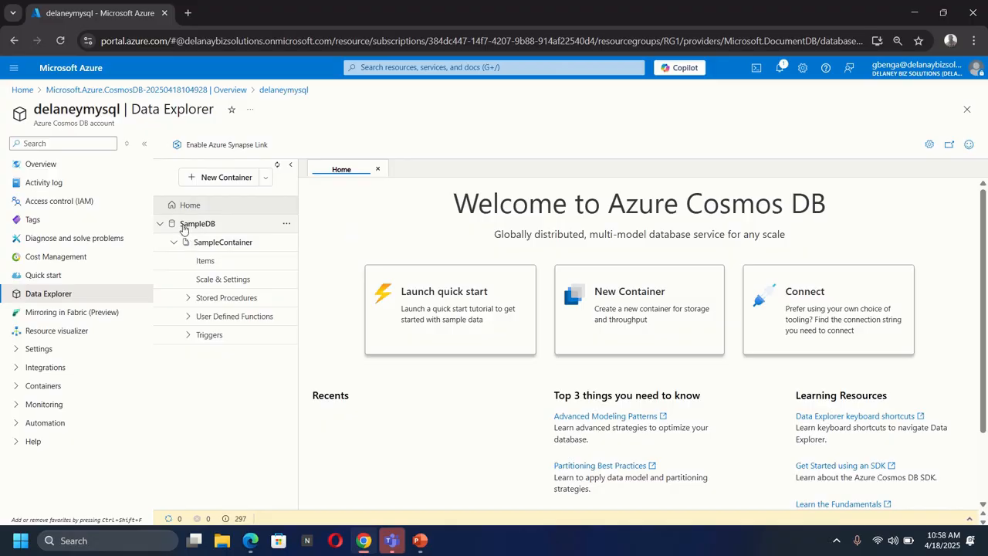
{"action": "left_click", "coordinate": [205, 262]}
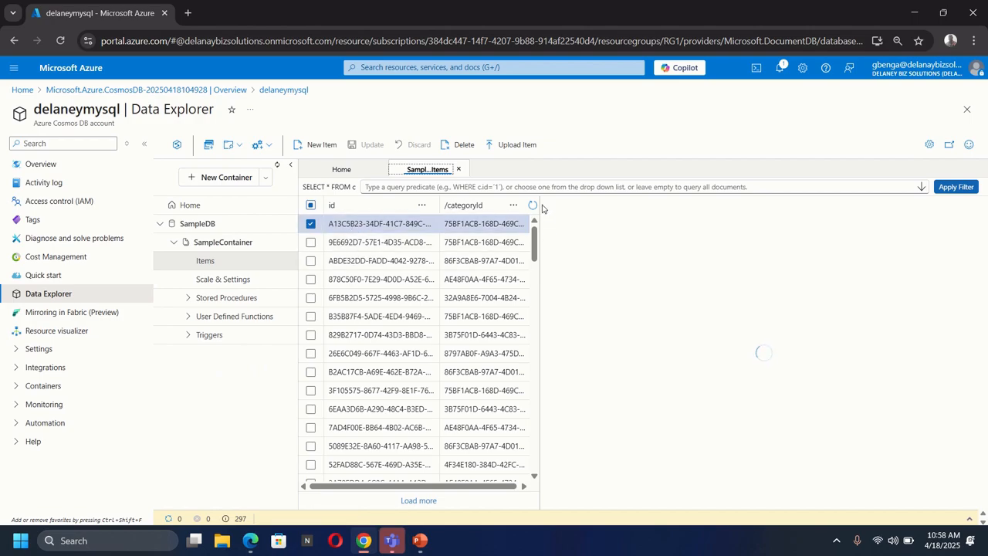
{"action": "left_click", "coordinate": [349, 247]}
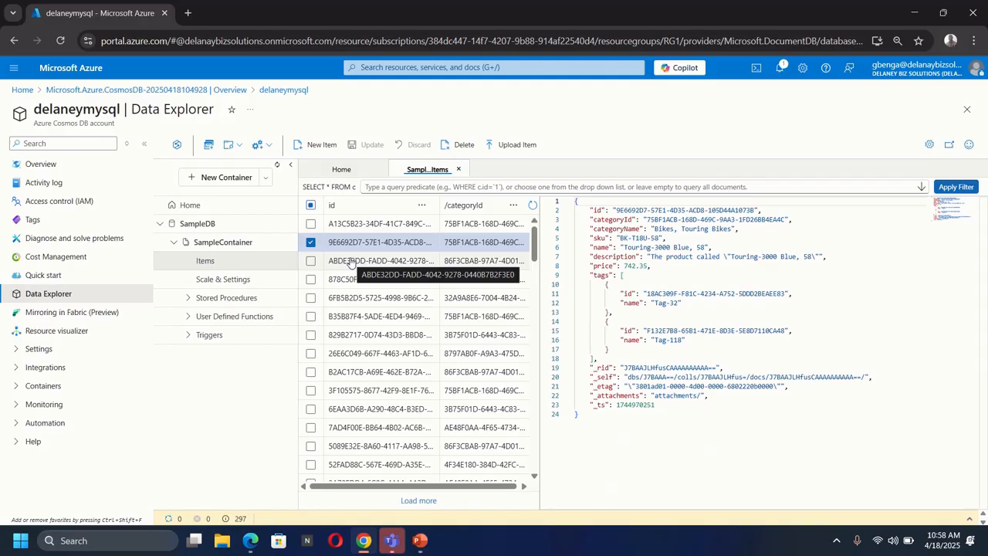
{"action": "left_click", "coordinate": [350, 263]}
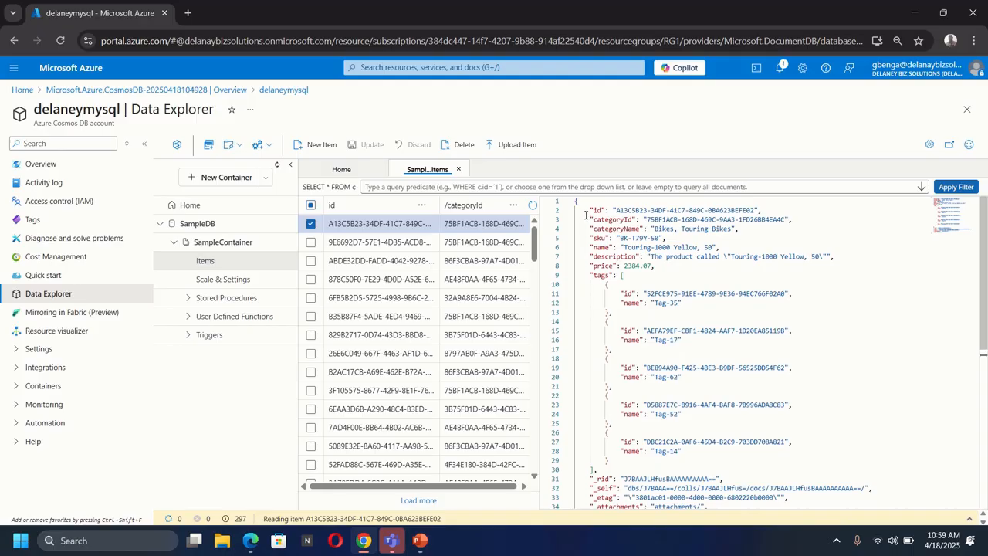
Copy the entire JSON of the Touring-1000 Yellow, 50 document selected in SampleContainer.
{"action": "left_click_drag", "start_coordinate": [576, 202], "coordinate": [651, 326]}
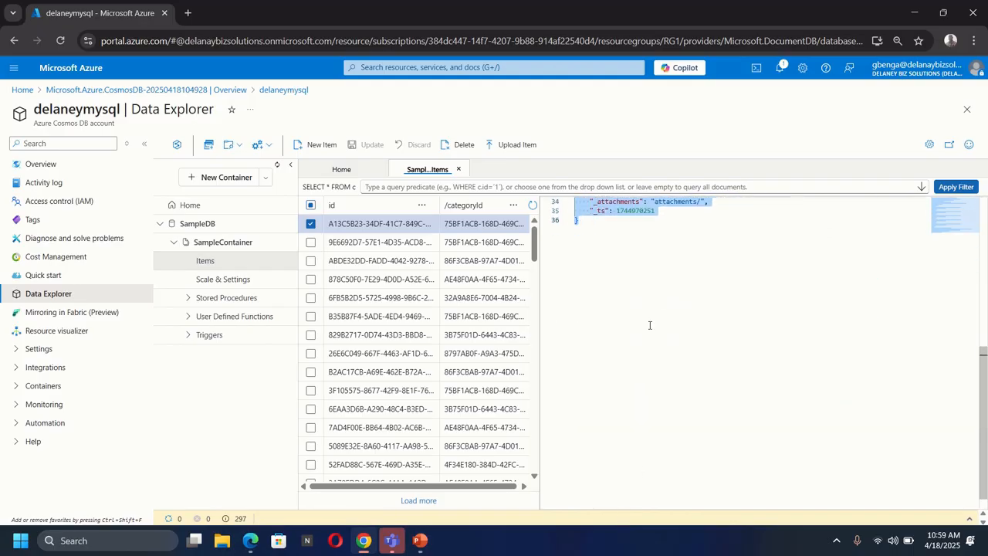
{"action": "scroll", "coordinate": [654, 324], "scroll_direction": "up", "scroll_amount": 5}
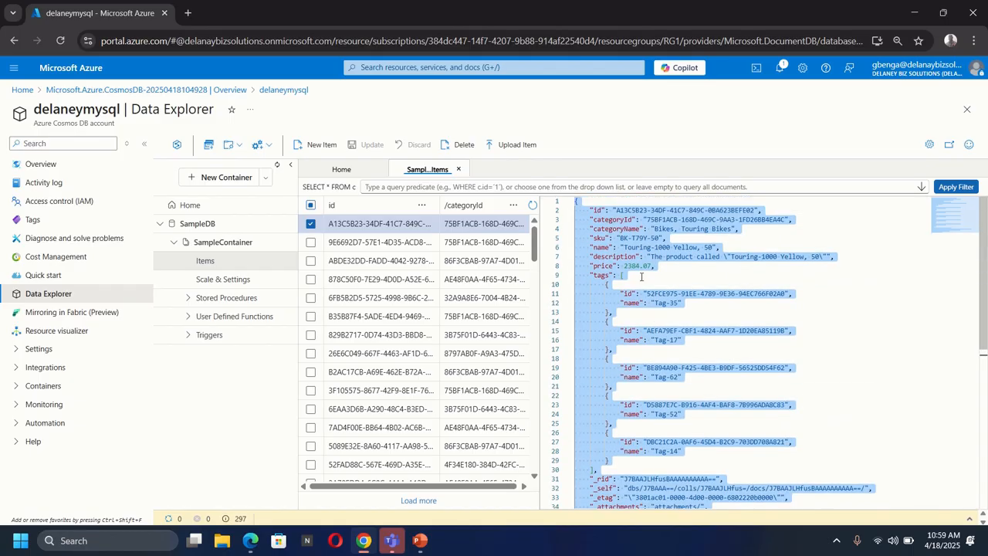
{"action": "right_click", "coordinate": [624, 229]}
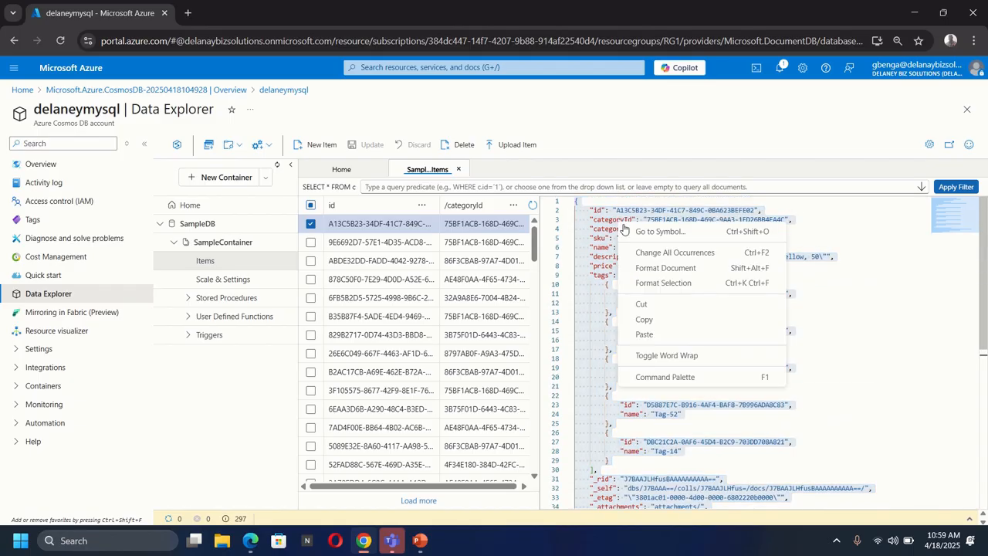
{"action": "left_click", "coordinate": [664, 319]}
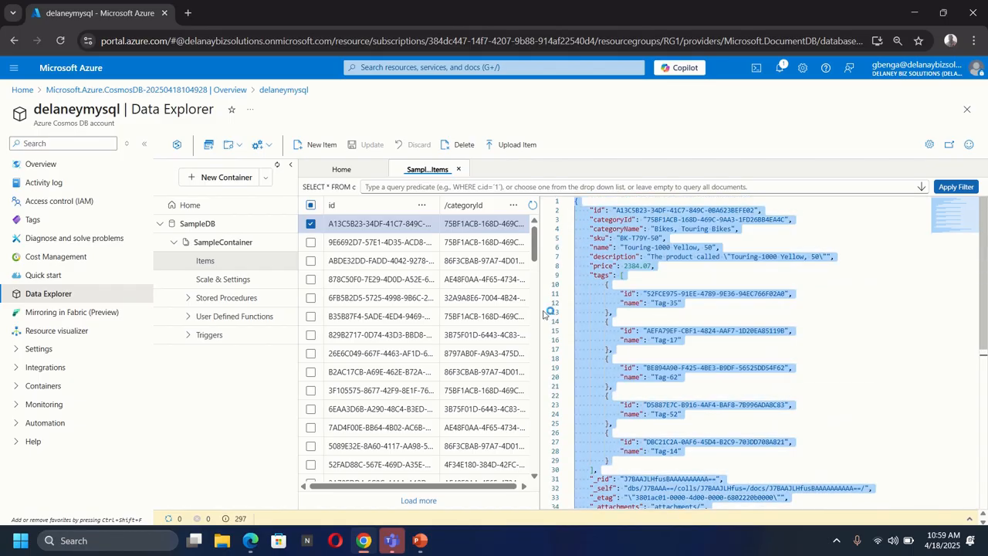
Start a new item in SampleContainer and replace its whole template with the copied document JSON.
{"action": "left_click", "coordinate": [313, 146]}
{"action": "left_click", "coordinate": [603, 232]}
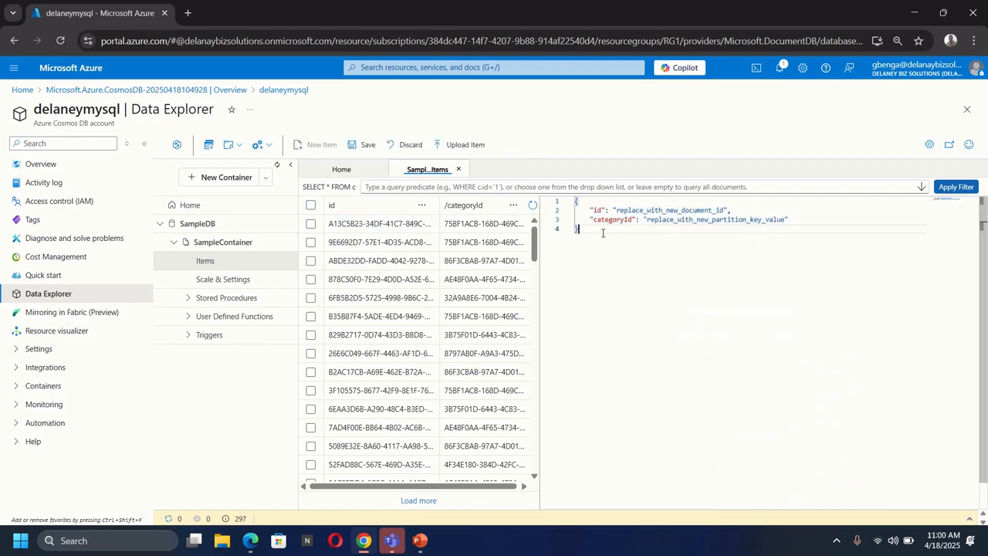
{"action": "left_click_drag", "start_coordinate": [595, 229], "coordinate": [559, 206]}
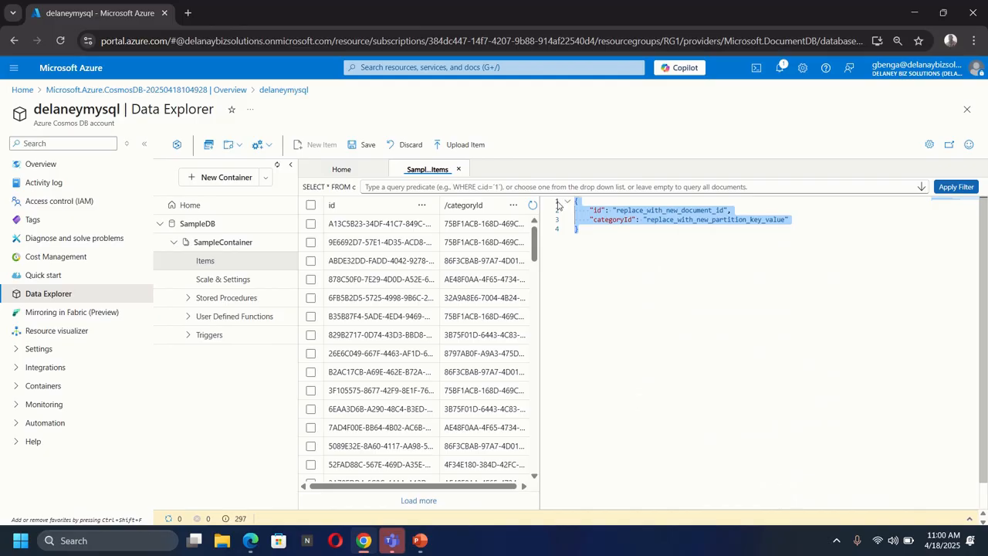
{"action": "key", "text": "ctrl+v"}
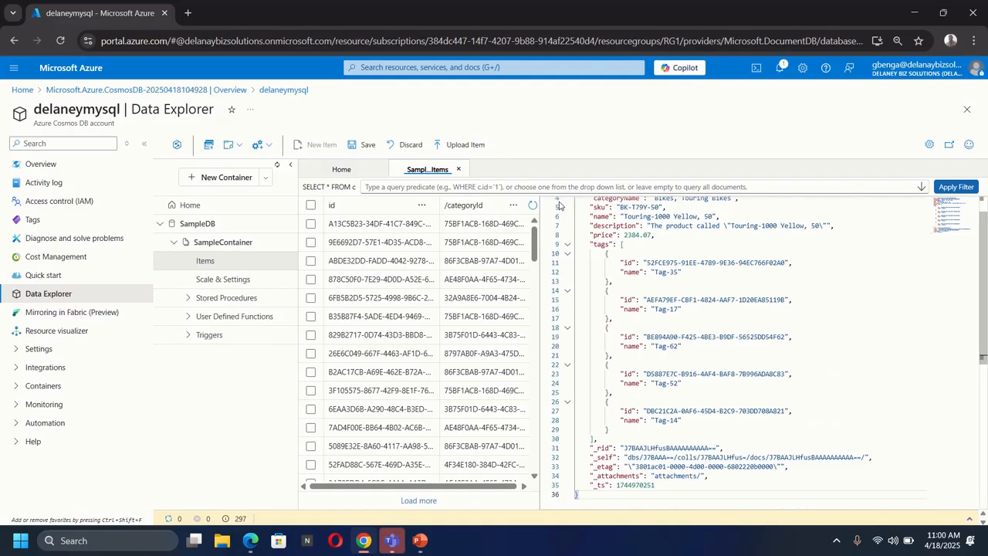
{"action": "scroll", "coordinate": [596, 229], "scroll_direction": "up", "scroll_amount": 1}
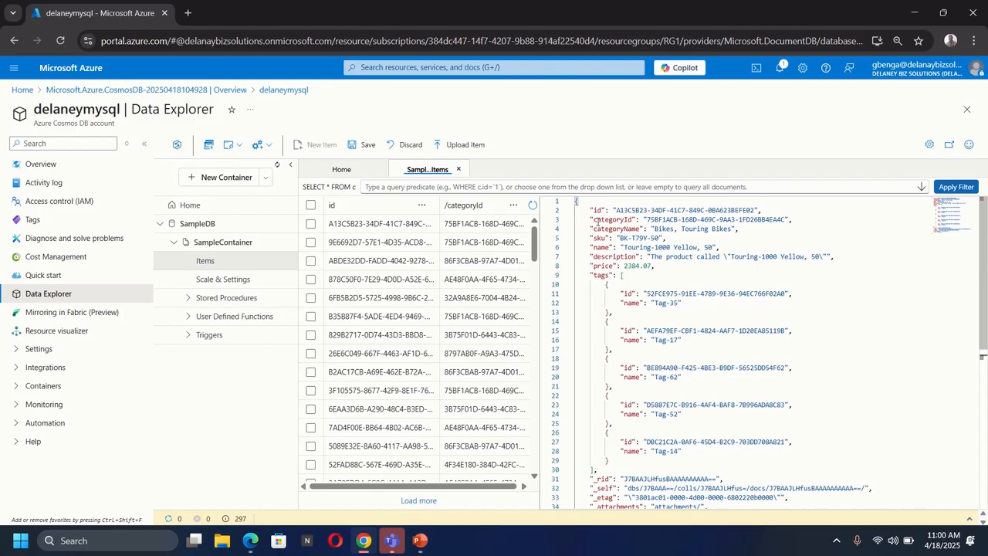
Replace the last two characters of the new item's top-level id with 99.
{"action": "double_click", "coordinate": [756, 210]}
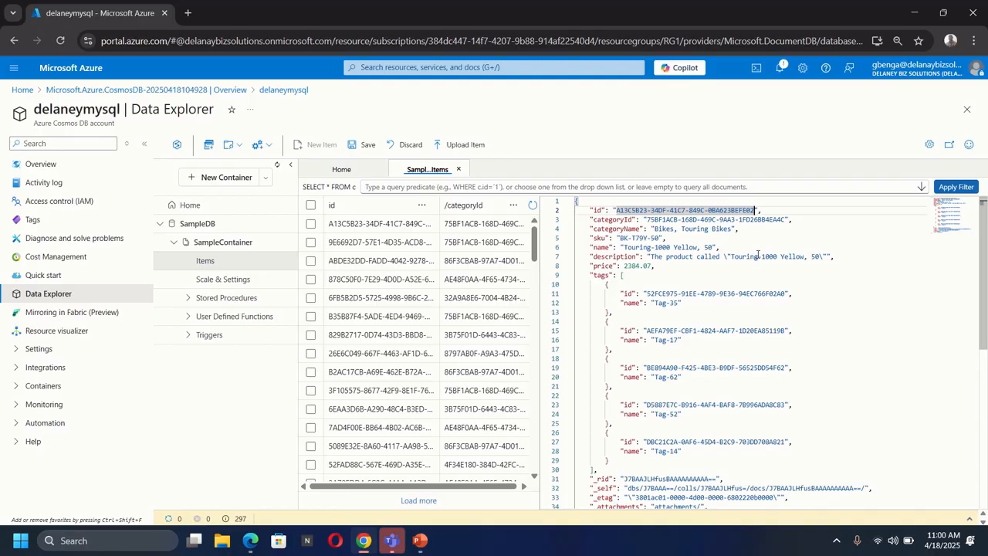
{"action": "key", "text": "End"}
{"action": "key", "text": "BackSpace"}
{"action": "key", "text": "BackSpace"}
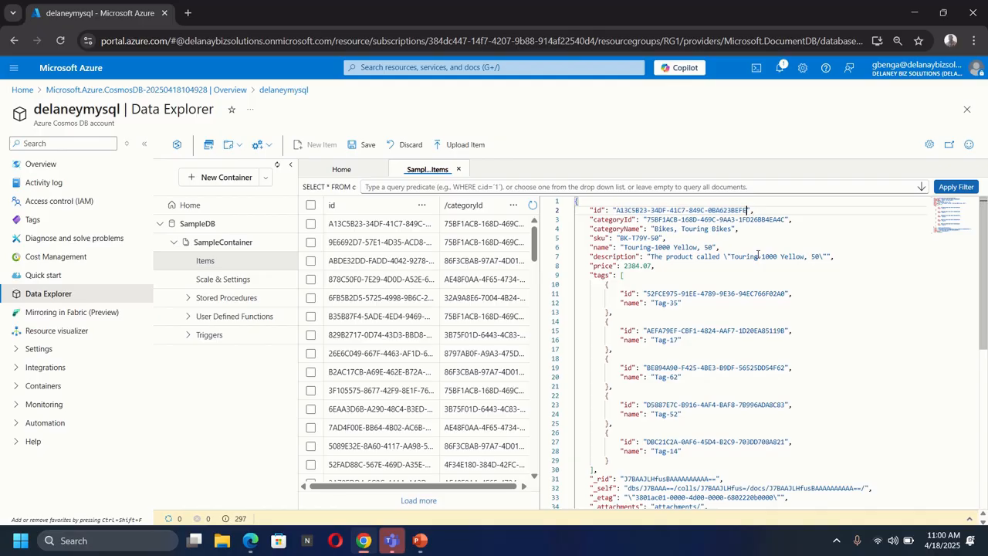
{"action": "type", "text": "99"}
Set the new item's sku to "AB-1234-56".
{"action": "left_click", "coordinate": [659, 231]}
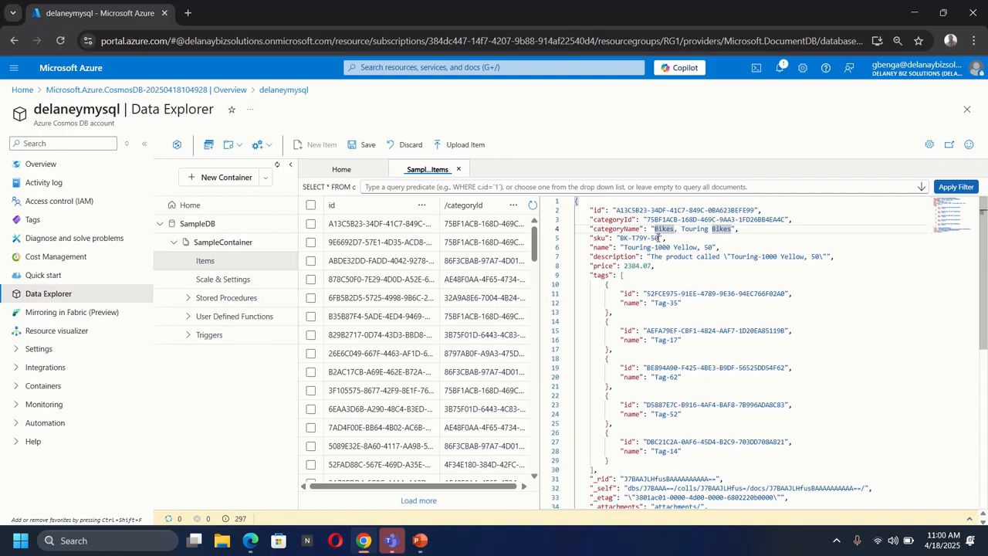
{"action": "left_click", "coordinate": [659, 237]}
{"action": "key", "text": "BackSpace"}
{"action": "key", "text": "BackSpace"}
{"action": "key", "text": "BackSpace"}
{"action": "key", "text": "BackSpace"}
{"action": "key", "text": "BackSpace"}
{"action": "key", "text": "BackSpace"}
{"action": "key", "text": "BackSpace"}
{"action": "key", "text": "BackSpace"}
{"action": "key", "text": "BackSpace"}
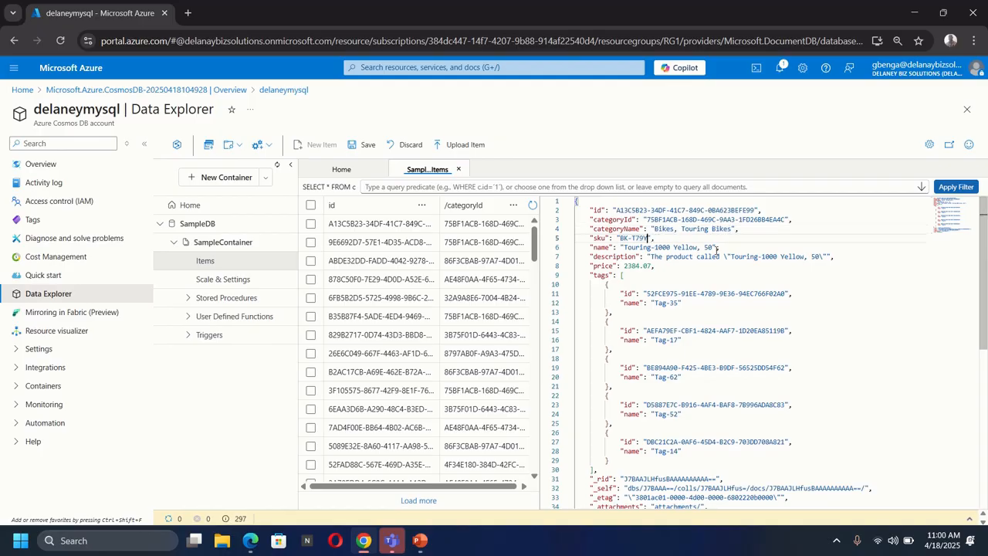
{"action": "key", "text": "BackSpace"}
{"action": "type", "text": "AB-1234-56"}
Set the new item's name to "Road Helmet, 45".
{"action": "left_click", "coordinate": [696, 247]}
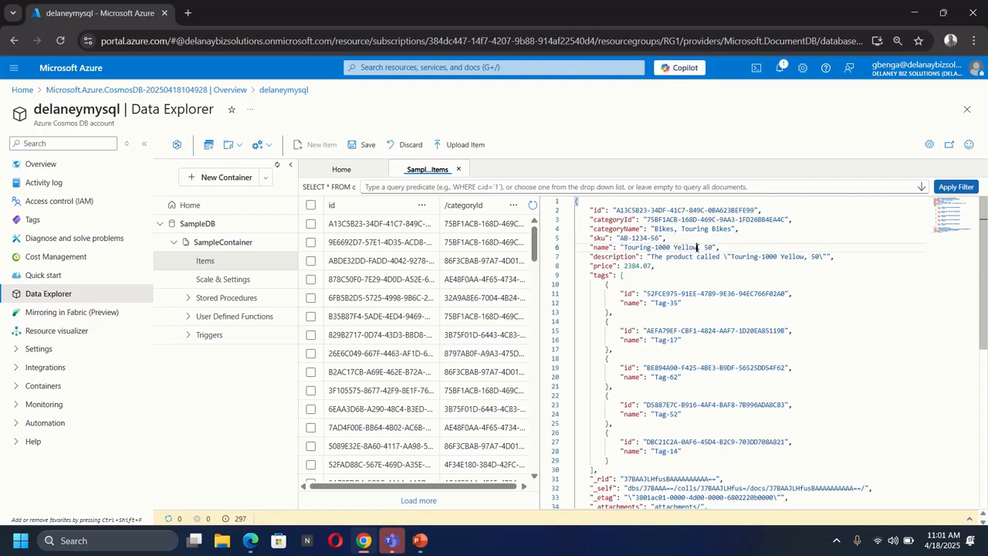
{"action": "key", "text": "BackSpace"}
{"action": "key", "text": "BackSpace"}
{"action": "key", "text": "BackSpace"}
{"action": "key", "text": "BackSpace"}
{"action": "key", "text": "BackSpace"}
{"action": "key", "text": "BackSpace"}
{"action": "key", "text": "BackSpace"}
{"action": "key", "text": "BackSpace"}
{"action": "key", "text": "BackSpace"}
{"action": "key", "text": "BackSpace"}
{"action": "key", "text": "BackSpace"}
{"action": "key", "text": "BackSpace"}
{"action": "key", "text": "BackSpace"}
{"action": "key", "text": "BackSpace"}
{"action": "key", "text": "BackSpace"}
{"action": "key", "text": "BackSpace"}
{"action": "key", "text": "BackSpace"}
{"action": "key", "text": "BackSpace"}
{"action": "key", "text": "BackSpace"}
{"action": "type", "text": "Road"}
{"action": "type", "text": "Helmet"}
{"action": "left_click", "coordinate": [681, 249]}
{"action": "key", "text": "BackSpace"}
{"action": "key", "text": "BackSpace"}
{"action": "type", "text": "45"}
Change the product quoted in the item's description to "Road Helmet, 45", keeping the surrounding text and escaped quotes.
{"action": "double_click", "coordinate": [801, 256]}
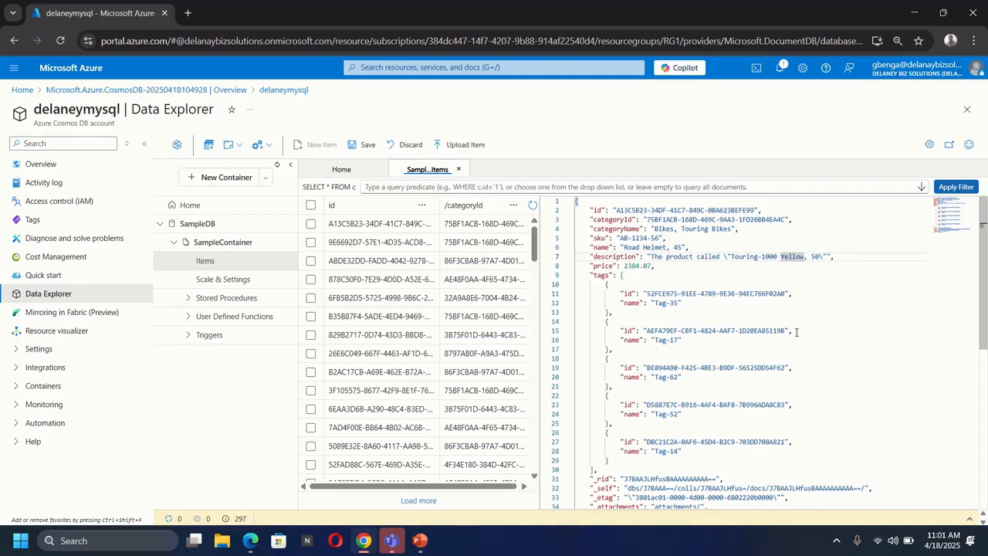
{"action": "key", "text": "BackSpace"}
{"action": "key", "text": "BackSpace"}
{"action": "key", "text": "BackSpace"}
{"action": "key", "text": "BackSpace"}
{"action": "key", "text": "BackSpace"}
{"action": "key", "text": "BackSpace"}
{"action": "key", "text": "BackSpace"}
{"action": "key", "text": "BackSpace"}
{"action": "key", "text": "BackSpace"}
{"action": "key", "text": "BackSpace"}
{"action": "key", "text": "BackSpace"}
{"action": "key", "text": "BackSpace"}
{"action": "key", "text": "BackSpace"}
{"action": "key", "text": "BackSpace"}
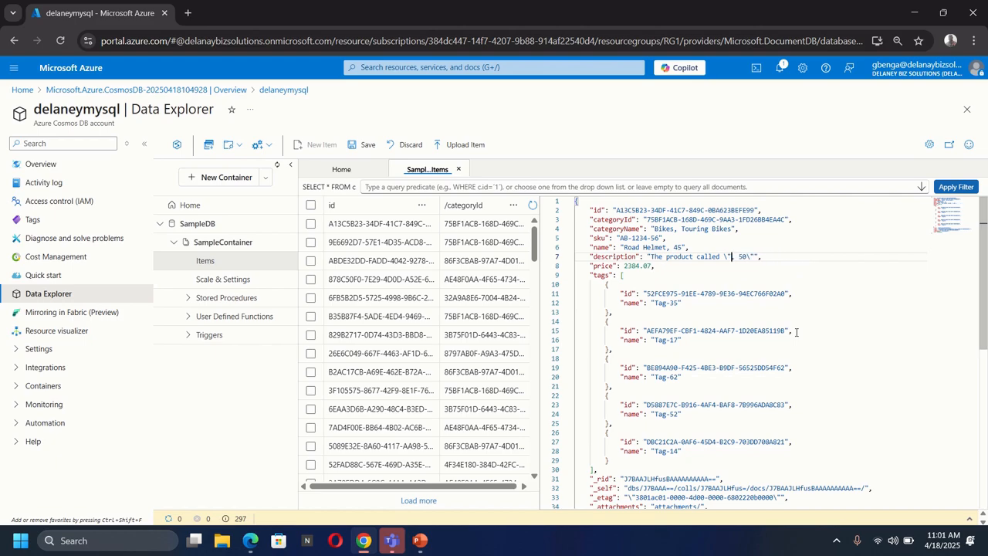
{"action": "type", "text": "Road Helmet"}
{"action": "left_click", "coordinate": [788, 256]}
{"action": "key", "text": "BackSpace"}
{"action": "key", "text": "BackSpace"}
{"action": "type", "text": "45"}
Set the new item's price to 48.74.
{"action": "double_click", "coordinate": [636, 266]}
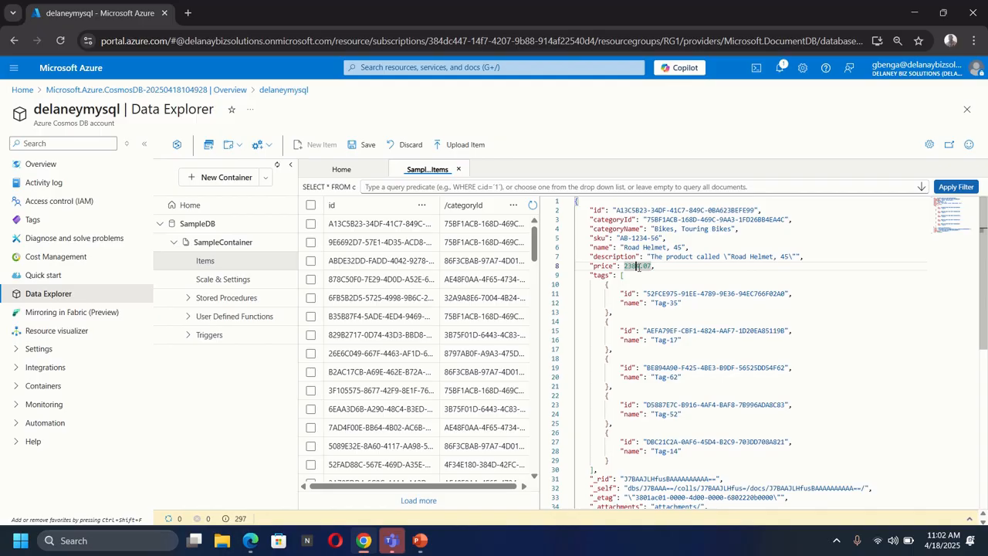
{"action": "left_click", "coordinate": [638, 265]}
{"action": "type", "text": "48"}
{"action": "key", "text": "Right"}
{"action": "key", "text": "Right"}
{"action": "type", "text": "===="}
{"action": "key", "text": "BackSpace"}
{"action": "key", "text": "BackSpace"}
{"action": "key", "text": "BackSpace"}
{"action": "key", "text": "BackSpace"}
{"action": "key", "text": "BackSpace"}
{"action": "key", "text": "BackSpace"}
{"action": "key", "text": "BackSpace"}
{"action": "key", "text": "BackSpace"}
{"action": "key", "text": "BackSpace"}
{"action": "key", "text": "BackSpace"}
{"action": "key", "text": "BackSpace"}
{"action": "key", "text": "BackSpace"}
{"action": "key", "text": "BackSpace"}
{"action": "type", "text": "48.79"}
Delete the tags array and all system properties through _ts, plus the comma after the price, and save the new item.
{"action": "scroll", "coordinate": [618, 324], "scroll_direction": "down", "scroll_amount": 2}
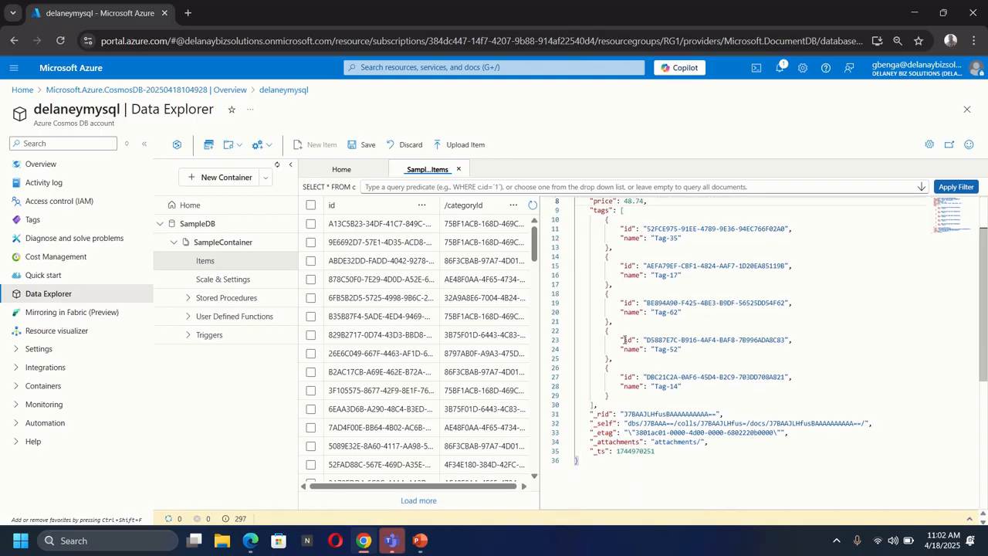
{"action": "scroll", "coordinate": [626, 340], "scroll_direction": "up", "scroll_amount": 1}
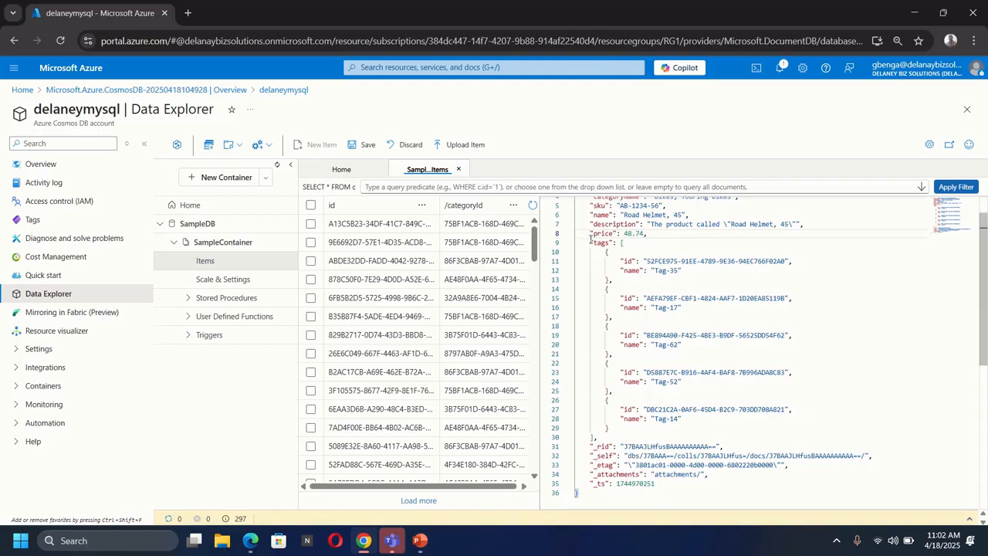
{"action": "left_click_drag", "start_coordinate": [591, 240], "coordinate": [690, 485]}
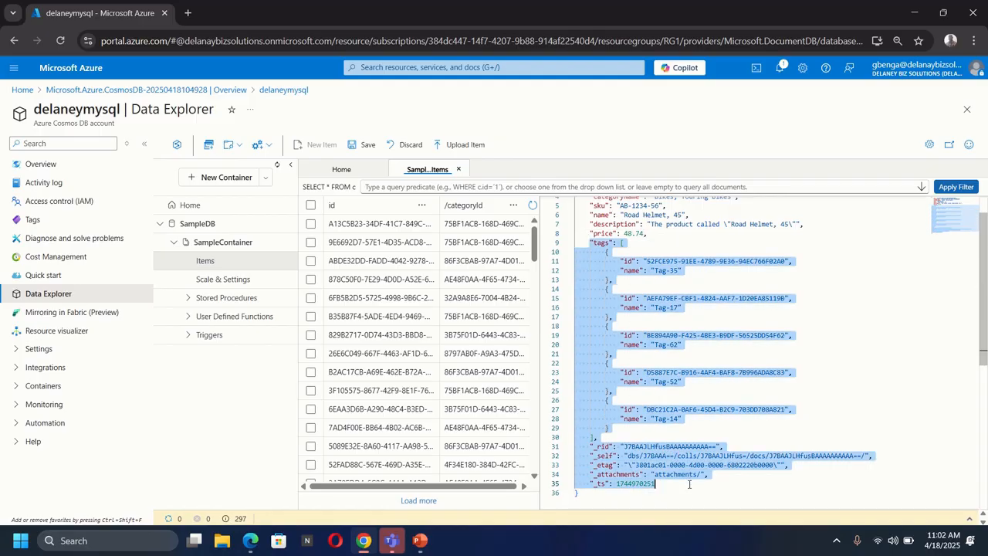
{"action": "key", "text": "BackSpace"}
{"action": "key", "text": "BackSpace"}
{"action": "key", "text": "BackSpace"}
{"action": "key", "text": "BackSpace"}
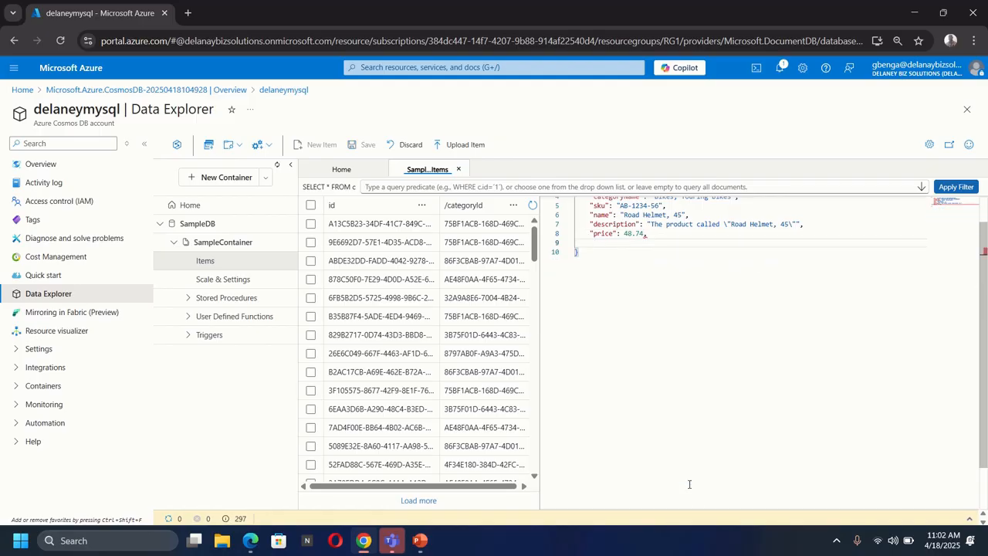
{"action": "scroll", "coordinate": [725, 404], "scroll_direction": "up", "scroll_amount": 1}
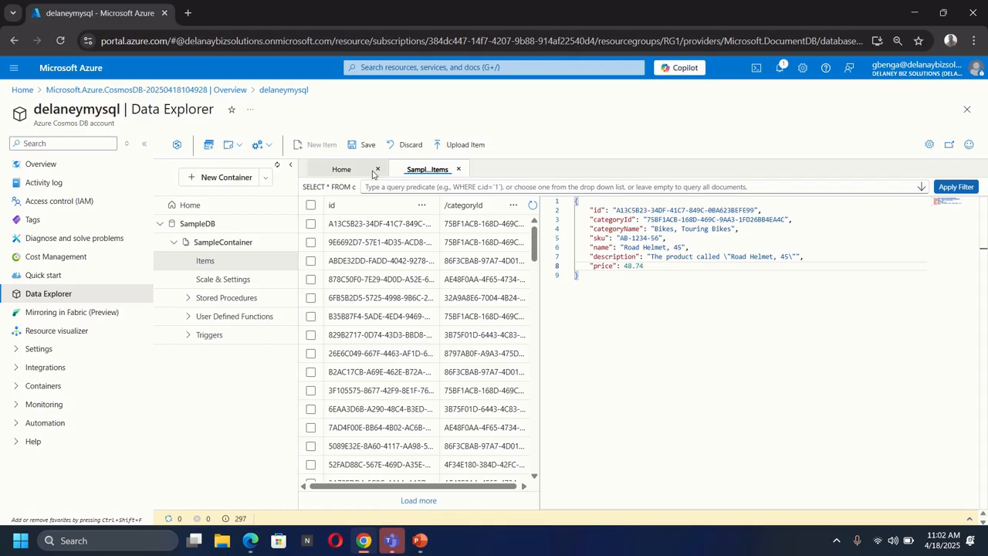
{"action": "left_click", "coordinate": [363, 147]}
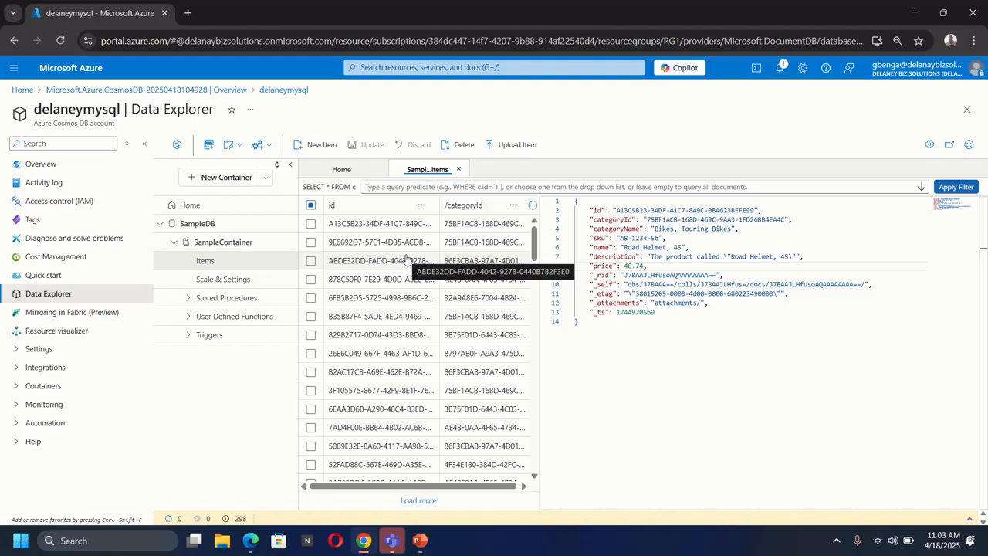
Create a new SQL query on SampleContainer and extend SELECT * FROM c with WHERE CONTAINS.
{"action": "left_click", "coordinate": [210, 147]}
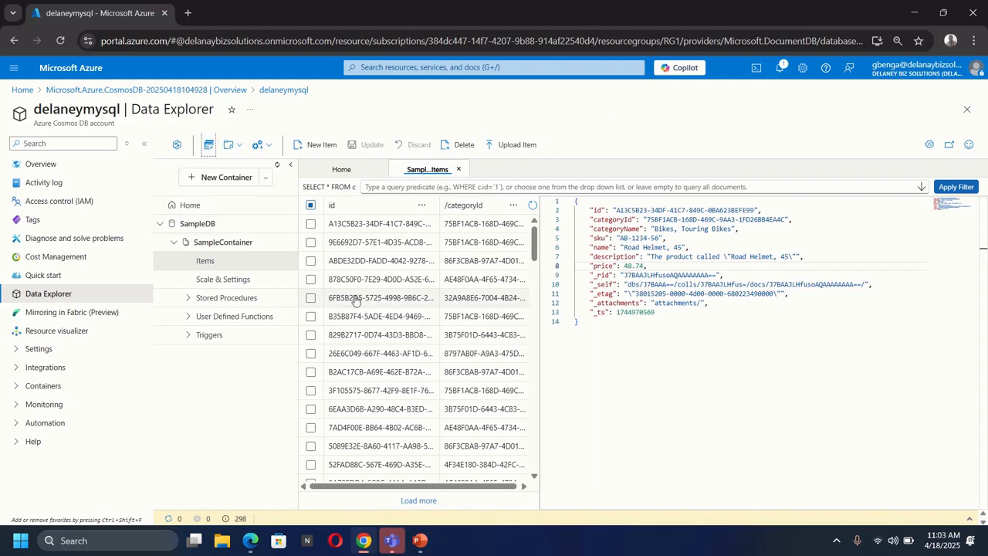
{"action": "left_click", "coordinate": [209, 148]}
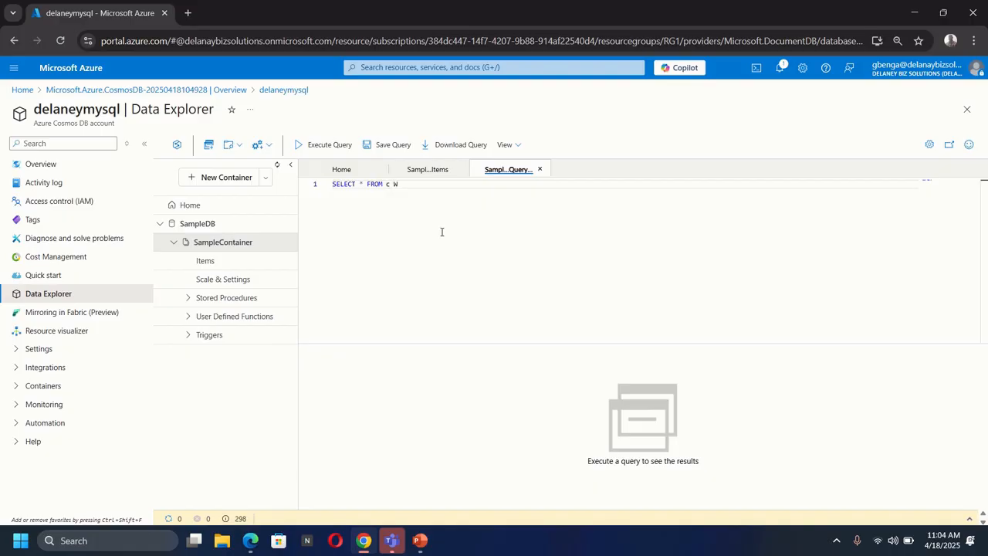
{"action": "type", "text": "WHERE c"}
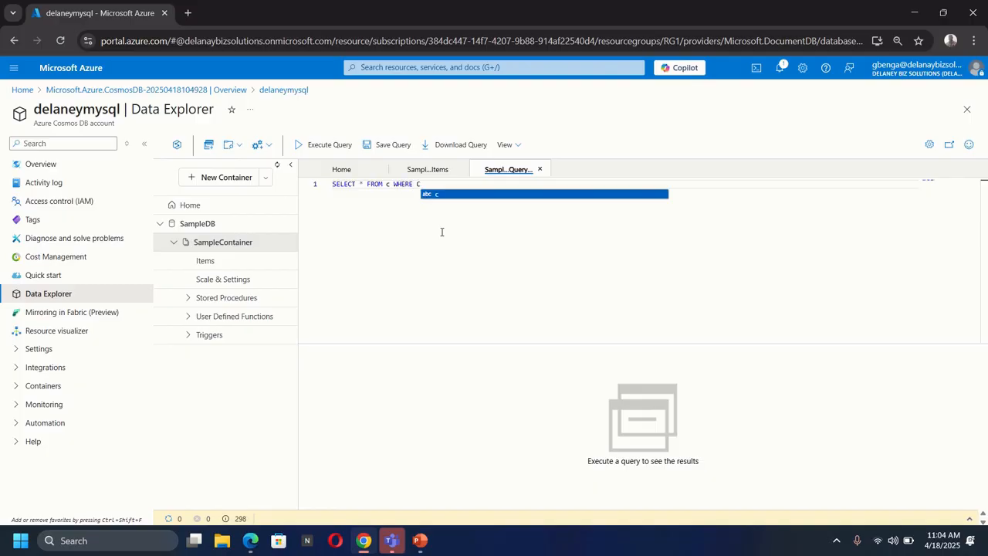
{"action": "type", "text": "ONTAIN"}
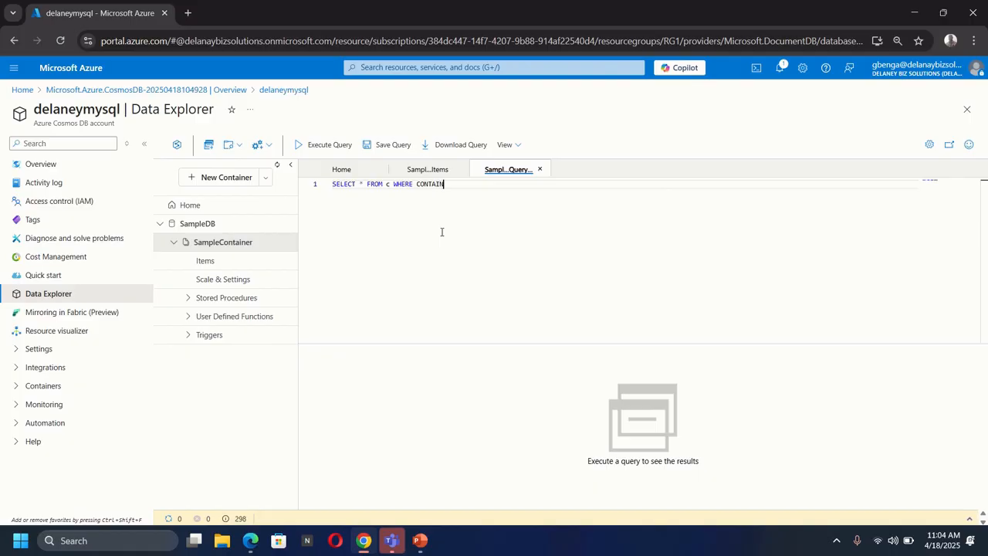
{"action": "type", "text": "S"}
Break the query into three lines, starting with SELECT, FROM and WHERE.
{"action": "key", "text": "Left"}
{"action": "key", "text": "Left"}
{"action": "key", "text": "Left"}
{"action": "key", "text": "Left"}
{"action": "key", "text": "Left"}
{"action": "key", "text": "Left"}
{"action": "key", "text": "Left"}
{"action": "key", "text": "Left"}
{"action": "key", "text": "Left"}
{"action": "key", "text": "Left"}
{"action": "key", "text": "Left"}
{"action": "key", "text": "Left"}
{"action": "key", "text": "Left"}
{"action": "key", "text": "Left"}
{"action": "key", "text": "Return"}
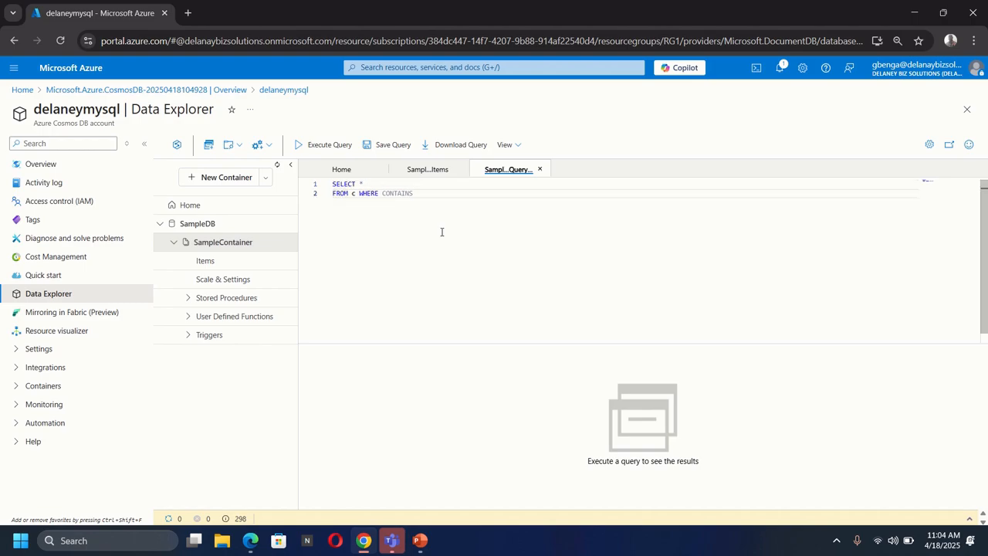
{"action": "key", "text": "Right"}
{"action": "key", "text": "Right"}
{"action": "key", "text": "Right"}
{"action": "key", "text": "Right"}
{"action": "key", "text": "Right"}
{"action": "key", "text": "Return"}
{"action": "key", "text": "Right"}
{"action": "key", "text": "Right"}
{"action": "key", "text": "Right"}
{"action": "key", "text": "Right"}
{"action": "key", "text": "Right"}
{"action": "key", "text": "Right"}
{"action": "key", "text": "Right"}
{"action": "key", "text": "Right"}
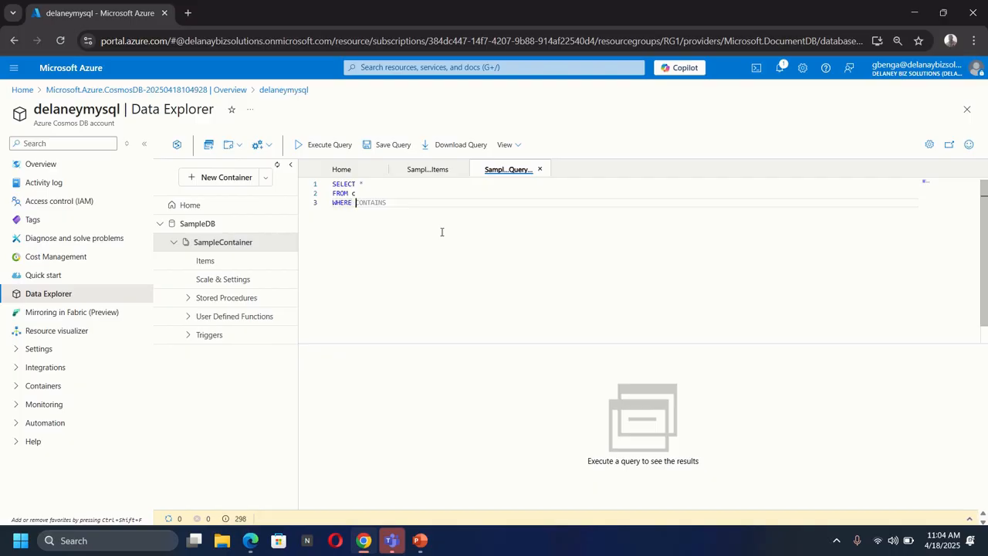
Complete the WHERE clause as CONTAINS(c.name, "Helmet") and execute the query.
{"action": "key", "text": "Right"}
{"action": "key", "text": "Right"}
{"action": "type", "text": "("}
{"action": "key", "text": "Left"}
{"action": "type", "text": "c"}
{"action": "key", "text": "BackSpace"}
{"action": "type", "text": "c.name, \"Helmet"}
{"action": "left_click", "coordinate": [317, 152]}
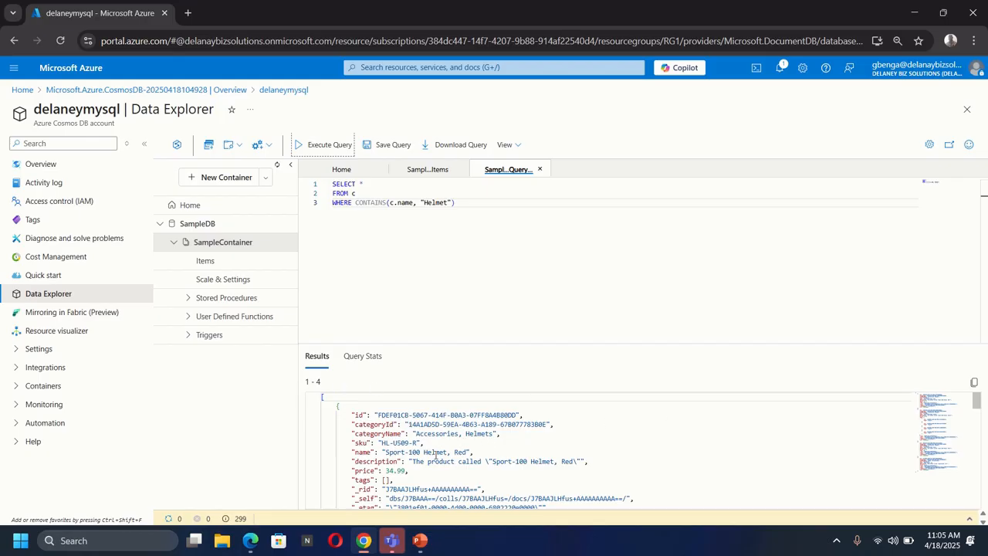
Examine the query results down to the Road Helmet, 45 item, and close the query.
{"action": "scroll", "coordinate": [448, 457], "scroll_direction": "down", "scroll_amount": 1}
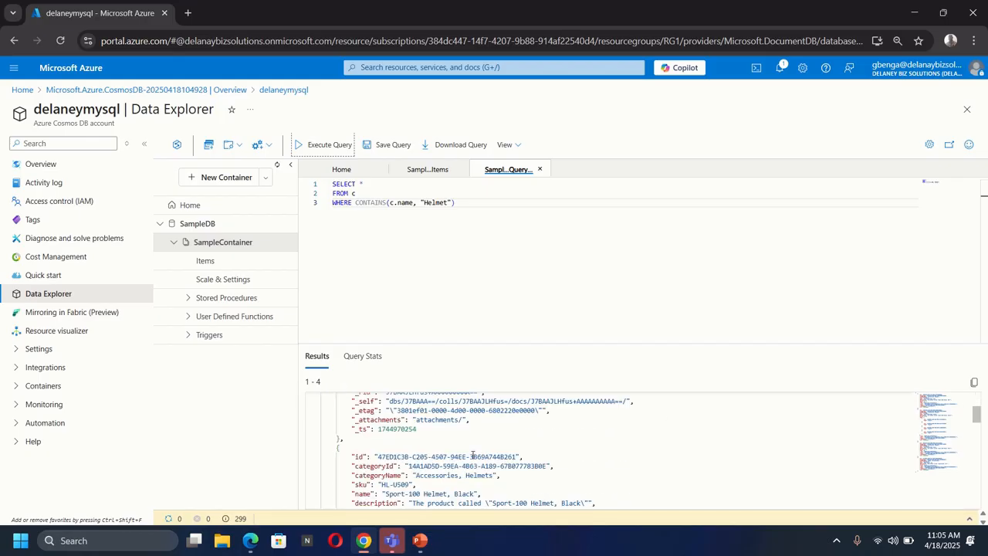
{"action": "scroll", "coordinate": [474, 456], "scroll_direction": "down", "scroll_amount": 1}
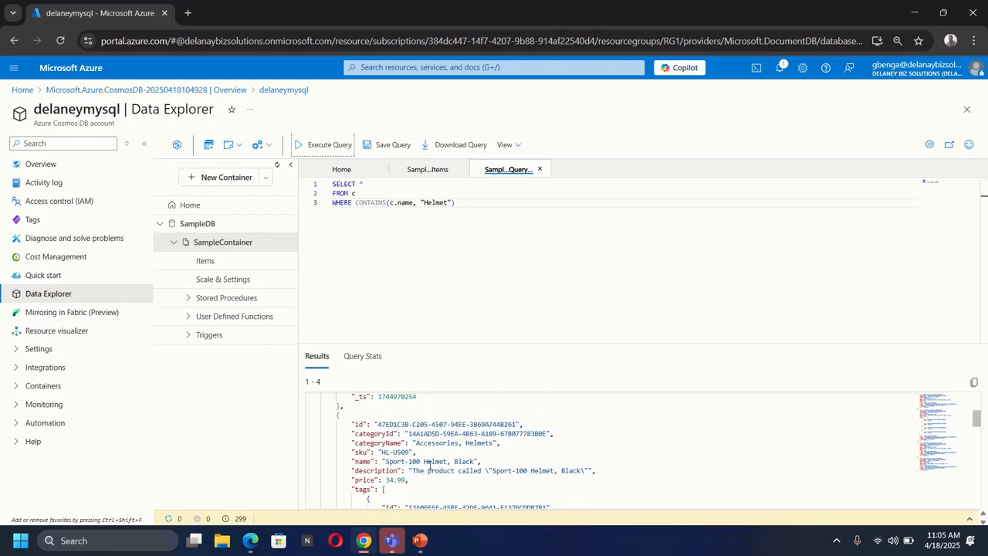
{"action": "scroll", "coordinate": [480, 462], "scroll_direction": "down", "scroll_amount": 4}
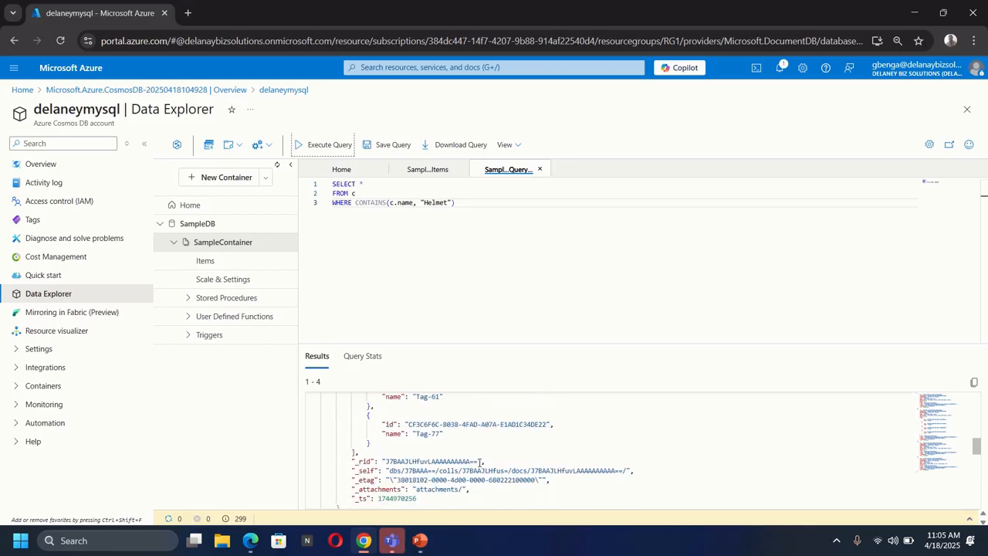
{"action": "scroll", "coordinate": [480, 462], "scroll_direction": "down", "scroll_amount": 2}
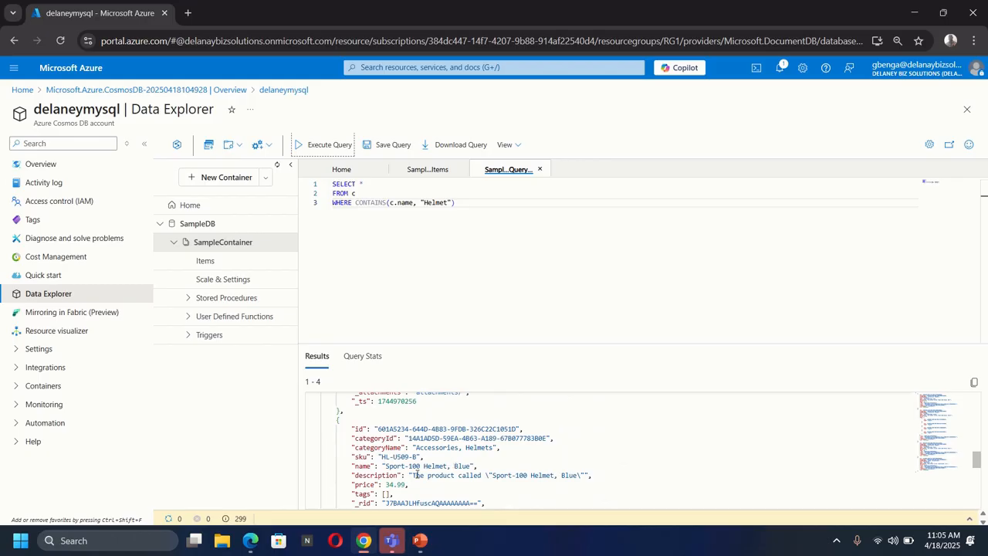
{"action": "scroll", "coordinate": [424, 463], "scroll_direction": "down", "scroll_amount": 2}
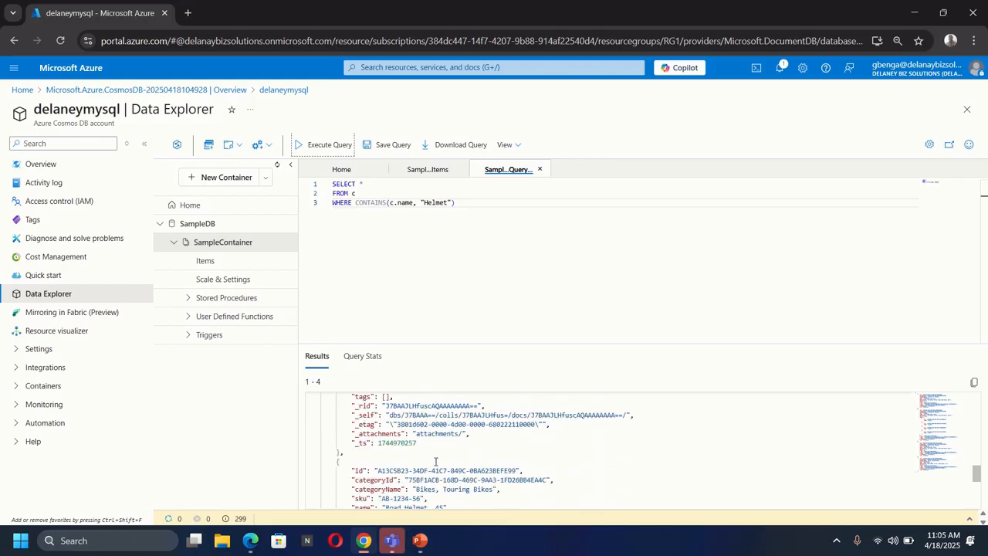
{"action": "scroll", "coordinate": [435, 461], "scroll_direction": "down", "scroll_amount": 1}
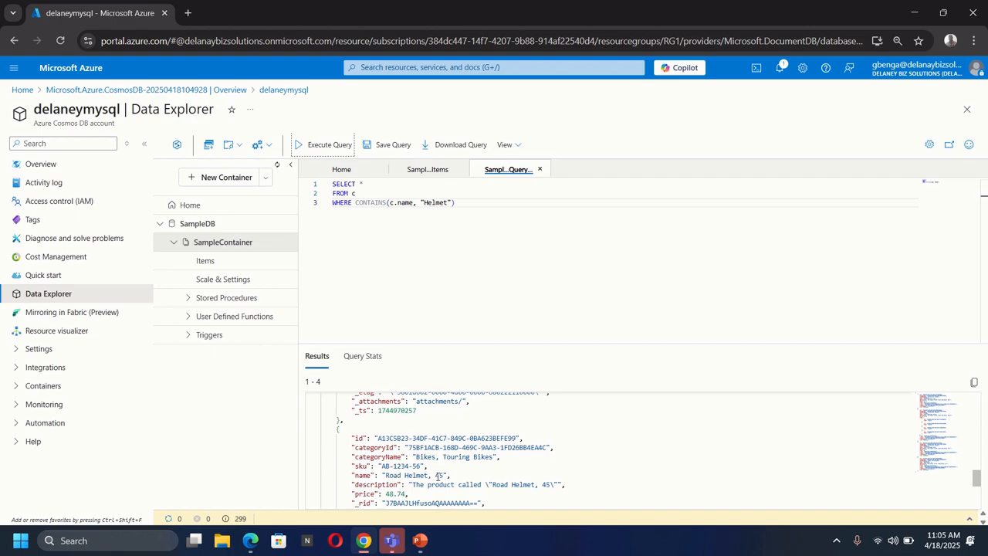
{"action": "left_click", "coordinate": [540, 169]}
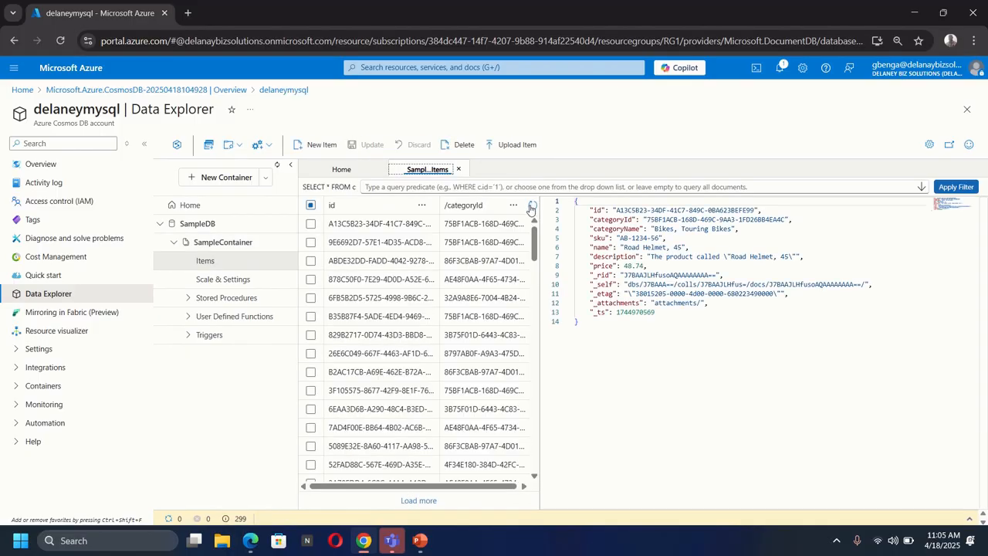